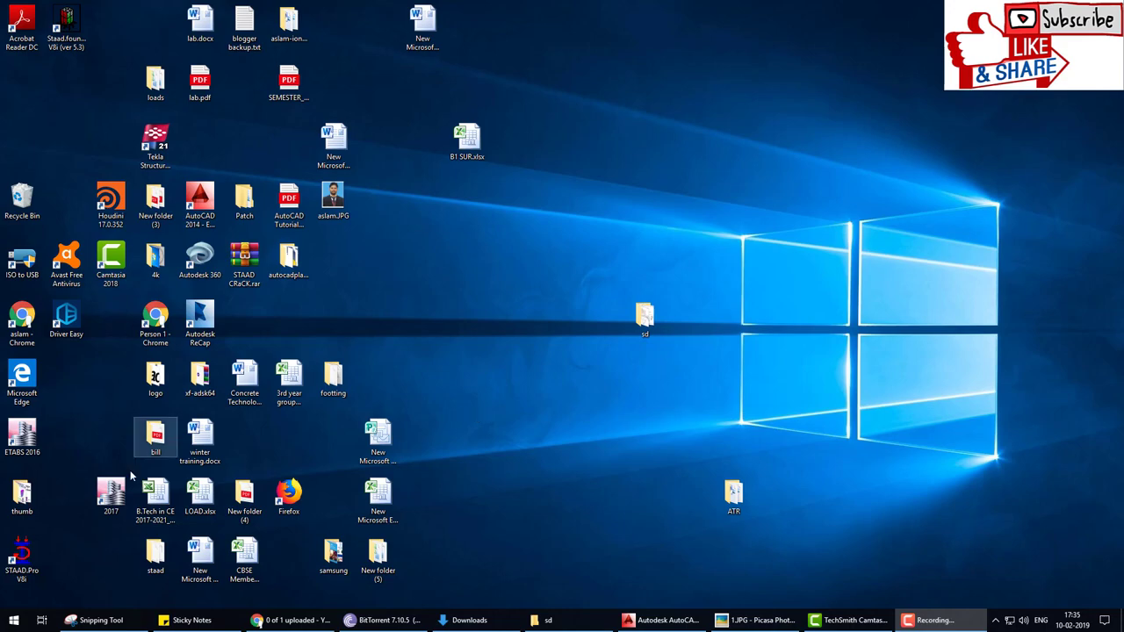
- Launch STAAD.Pro V8i from its desktop shortcut to reach the start page
double_click(22, 555)
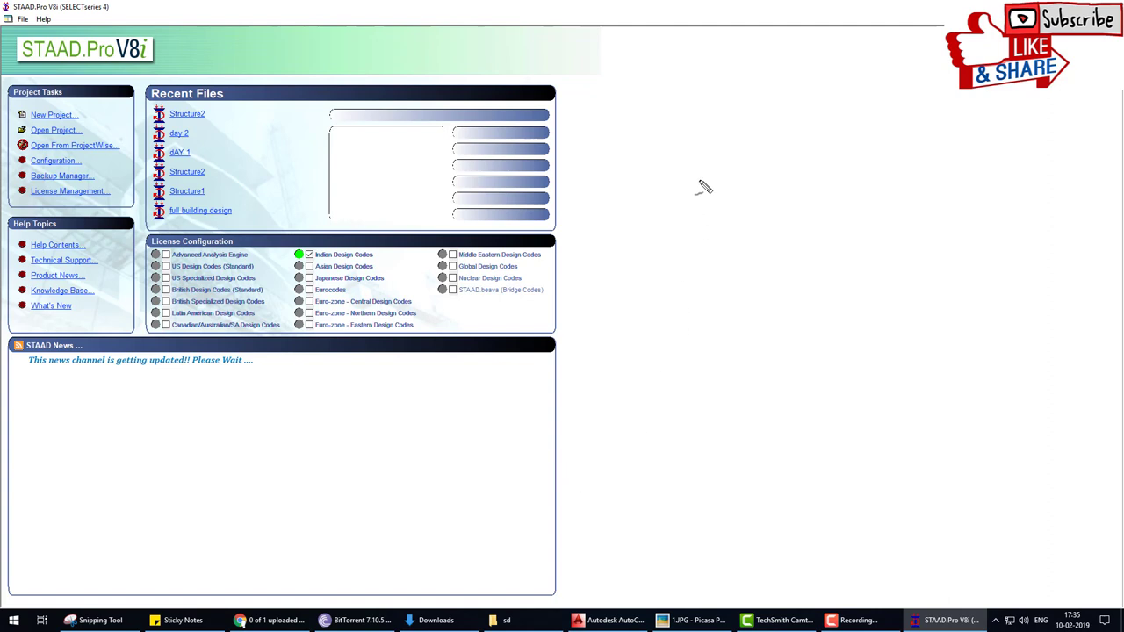
mouse_move(684, 160)
left_mouse_down()
mouse_move(685, 221)
mouse_move(726, 219)
mouse_move(728, 164)
mouse_move(681, 158)
left_mouse_up()
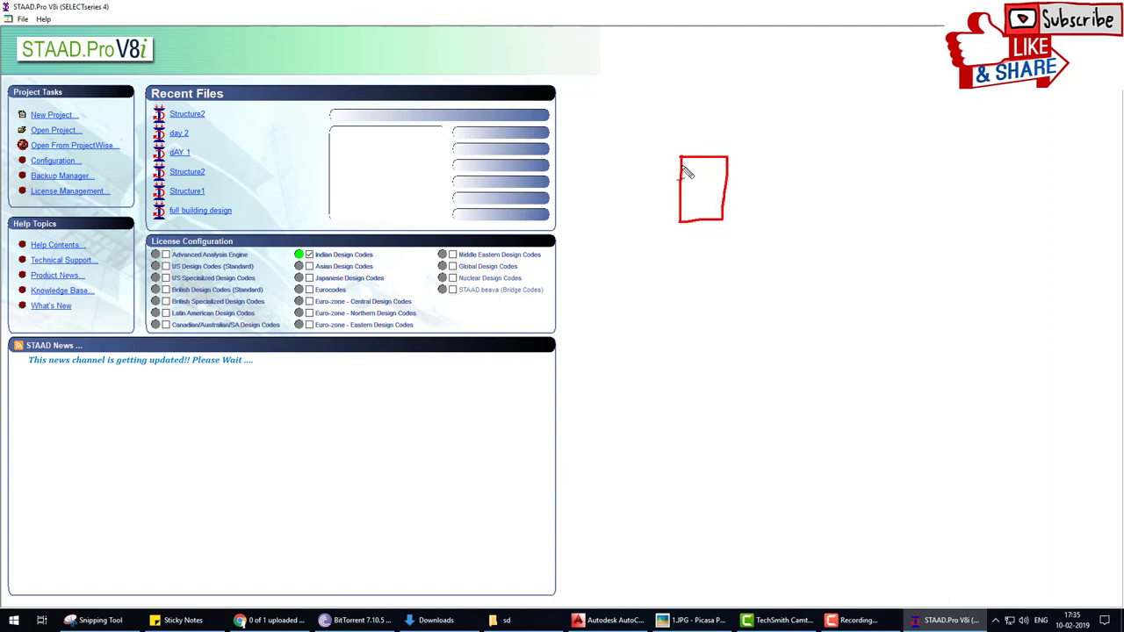
mouse_move(696, 202)
left_mouse_down()
mouse_move(736, 188)
mouse_move(862, 187)
mouse_move(860, 156)
mouse_move(864, 212)
left_mouse_up()
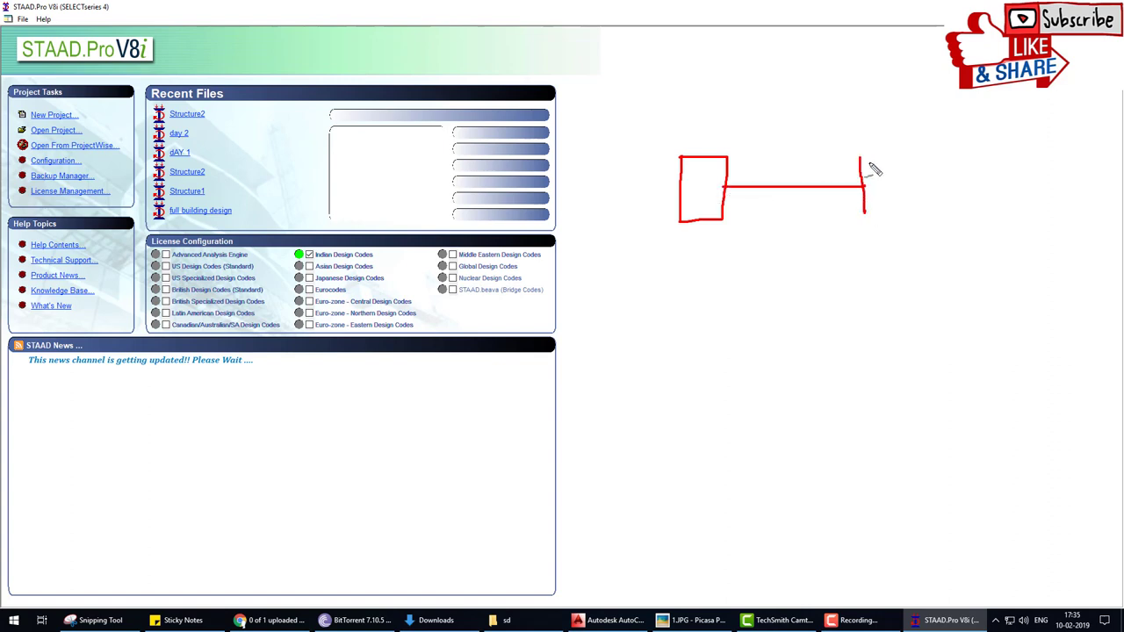
mouse_move(867, 158)
left_mouse_down()
mouse_move(897, 176)
mouse_move(894, 213)
mouse_move(865, 212)
mouse_move(975, 174)
left_mouse_up()
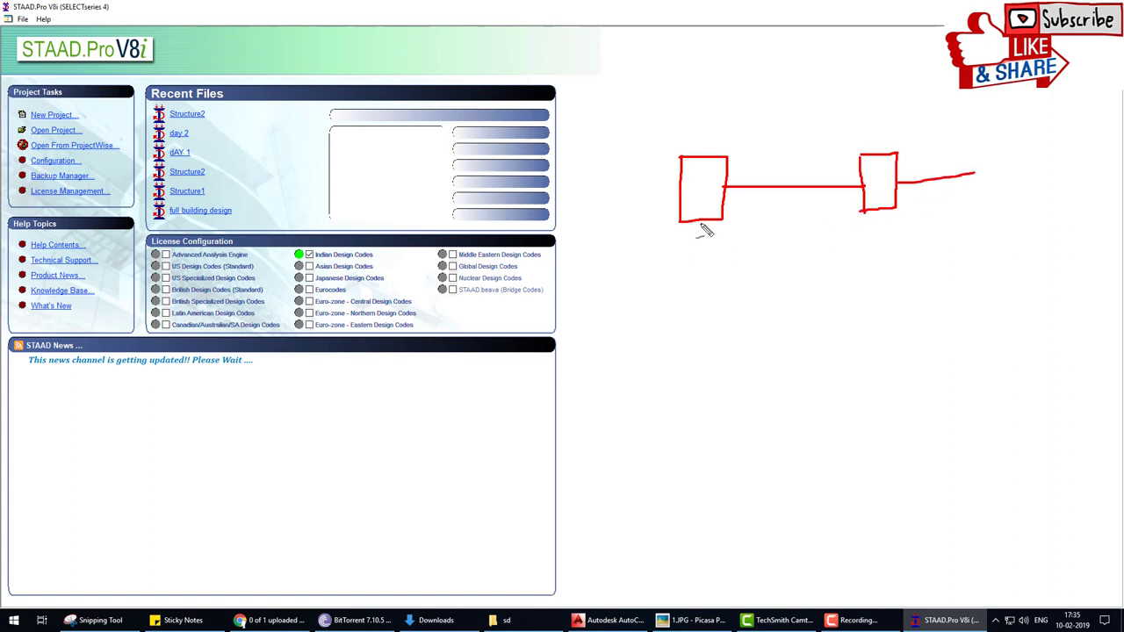
mouse_move(703, 221)
left_mouse_down()
mouse_move(711, 301)
mouse_move(727, 301)
mouse_move(733, 349)
mouse_move(695, 351)
mouse_move(693, 303)
left_mouse_up()
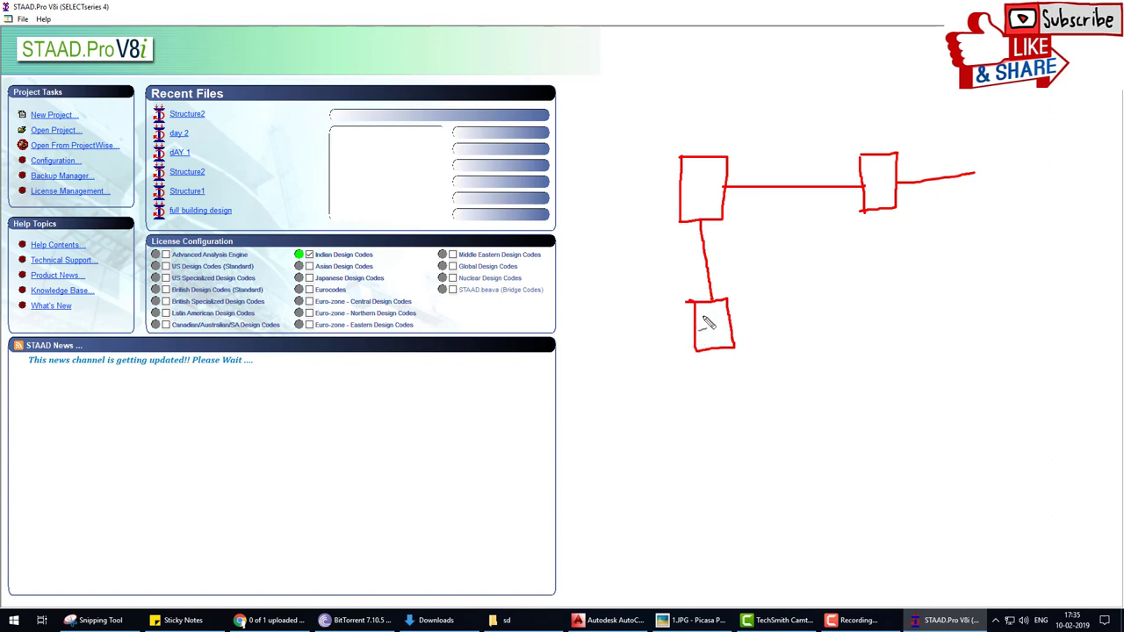
mouse_move(676, 314)
left_mouse_down()
mouse_move(755, 315)
mouse_move(758, 334)
mouse_move(681, 341)
mouse_move(679, 317)
left_mouse_up()
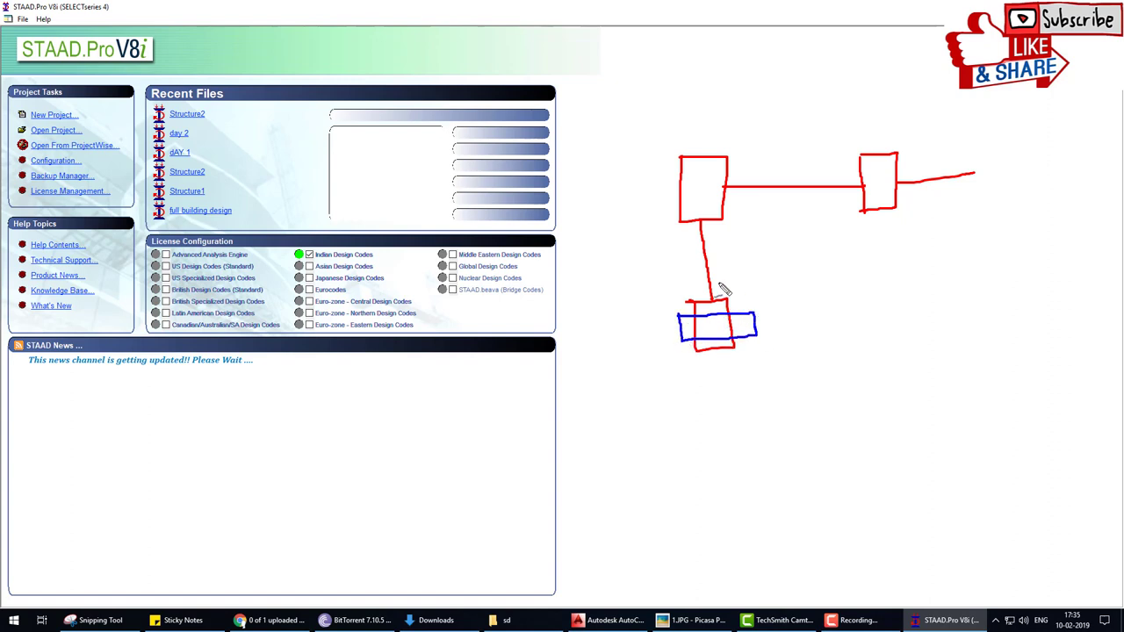
mouse_move(719, 283)
left_mouse_down()
mouse_move(748, 298)
mouse_move(754, 318)
mouse_move(761, 301)
mouse_move(751, 313)
left_mouse_up()
mouse_move(701, 298)
left_mouse_down()
mouse_move(691, 330)
mouse_move(757, 332)
mouse_move(736, 361)
mouse_move(704, 341)
left_mouse_up()
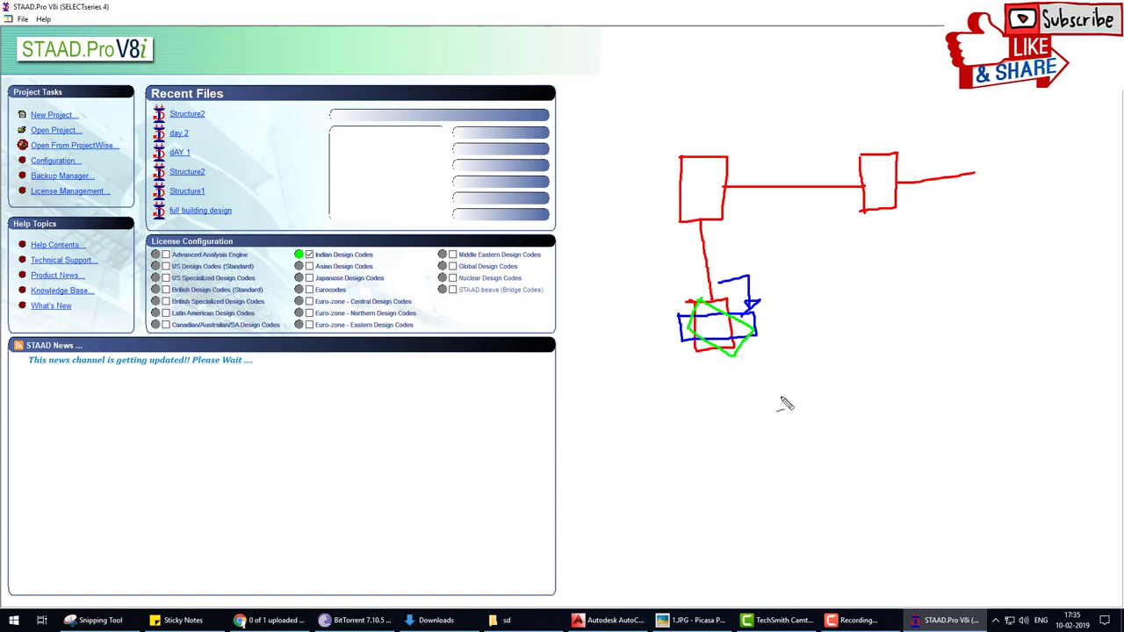
left_click_drag(782, 387, 781, 483)
mouse_move(781, 387)
left_mouse_down()
mouse_move(861, 427)
mouse_move(861, 482)
mouse_move(780, 481)
left_mouse_up()
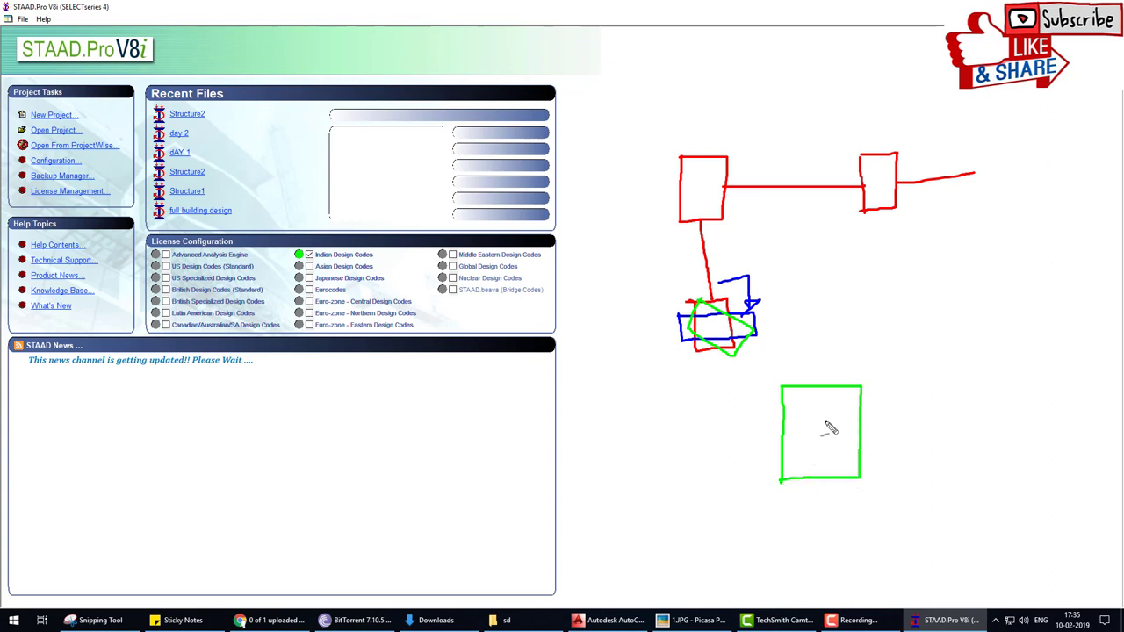
left_click_drag(824, 388, 823, 474)
left_click_drag(781, 434, 861, 433)
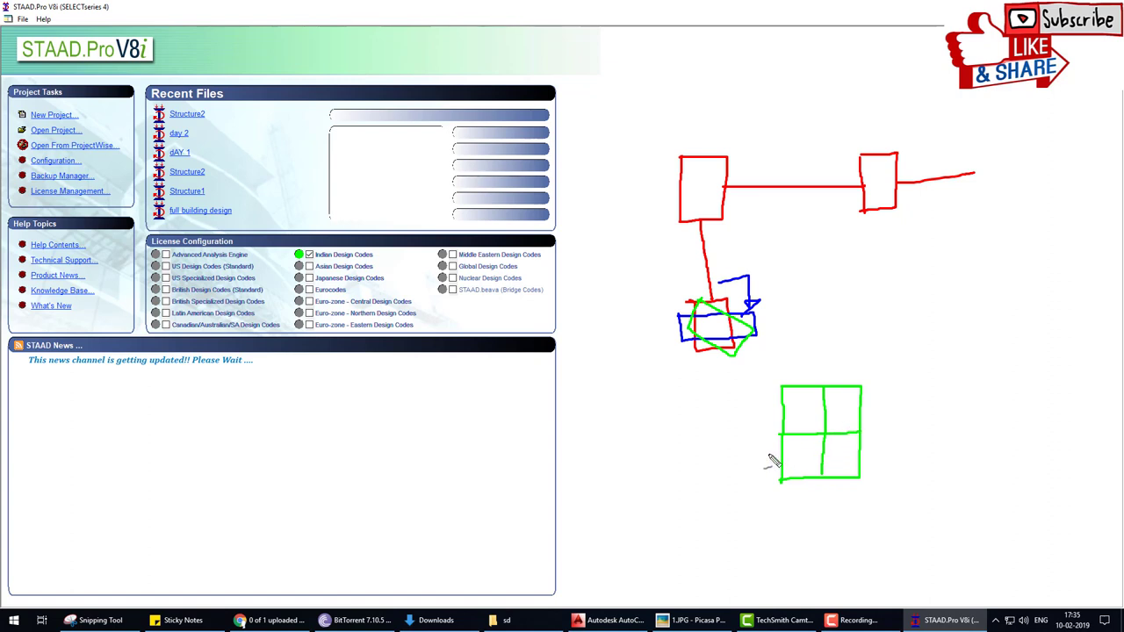
mouse_move(745, 450)
left_mouse_down()
mouse_move(909, 387)
mouse_move(922, 443)
mouse_move(784, 479)
mouse_move(747, 450)
mouse_move(900, 417)
left_mouse_up()
mouse_move(831, 465)
left_mouse_down()
mouse_move(844, 402)
mouse_move(859, 416)
mouse_move(852, 428)
left_mouse_up()
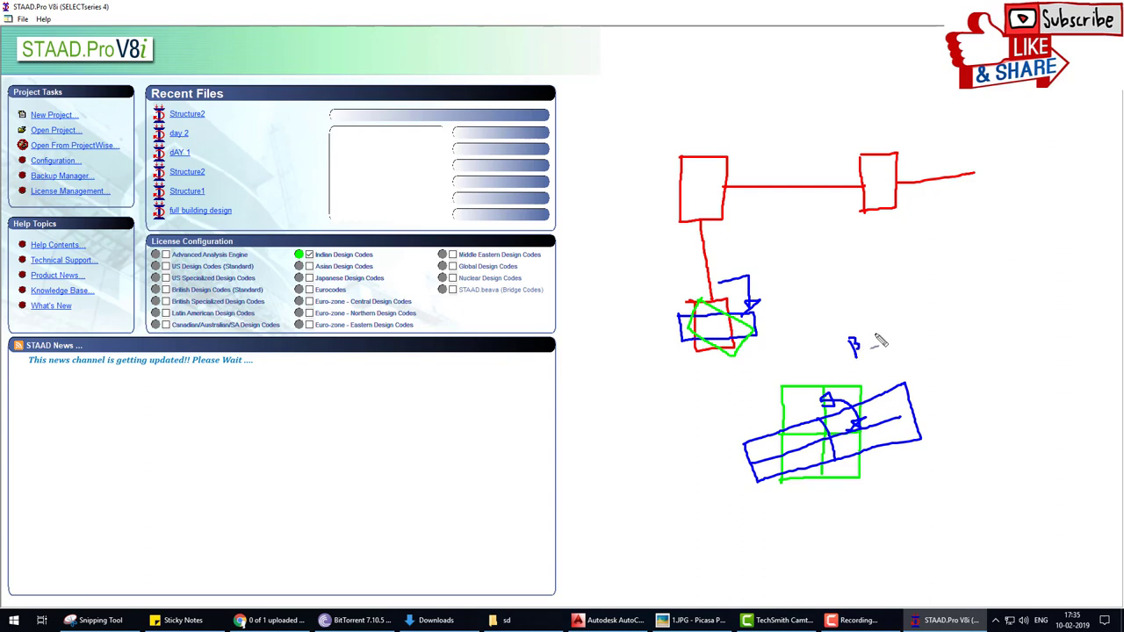
left_click_drag(874, 328, 886, 347)
- Create a new Space structure project with the default wizard settings
key("Escape")
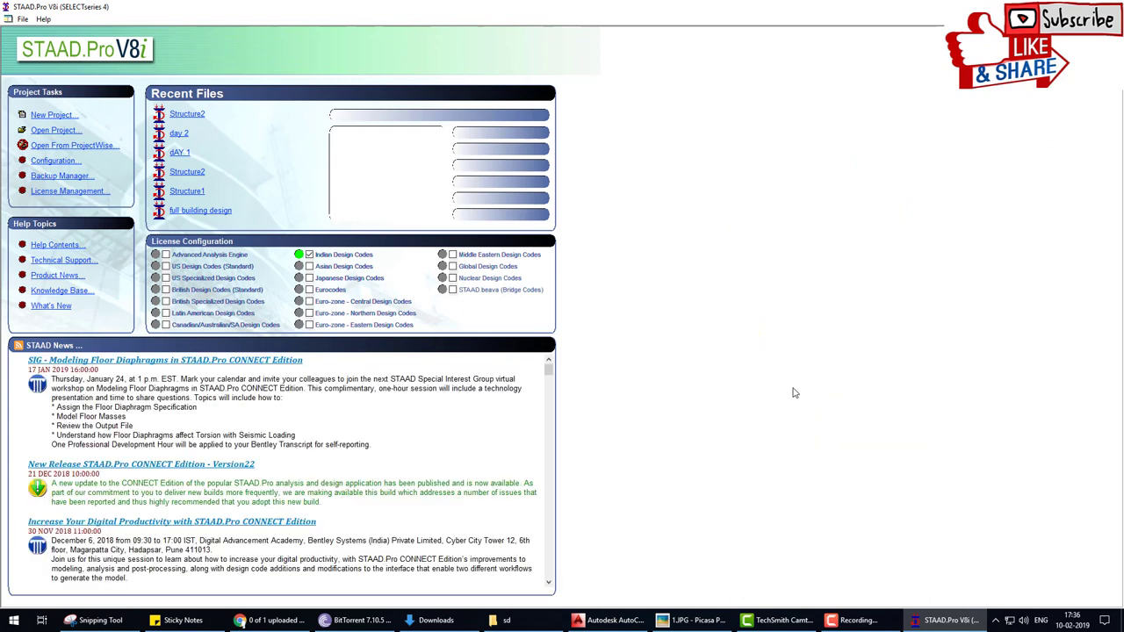
left_click(79, 116)
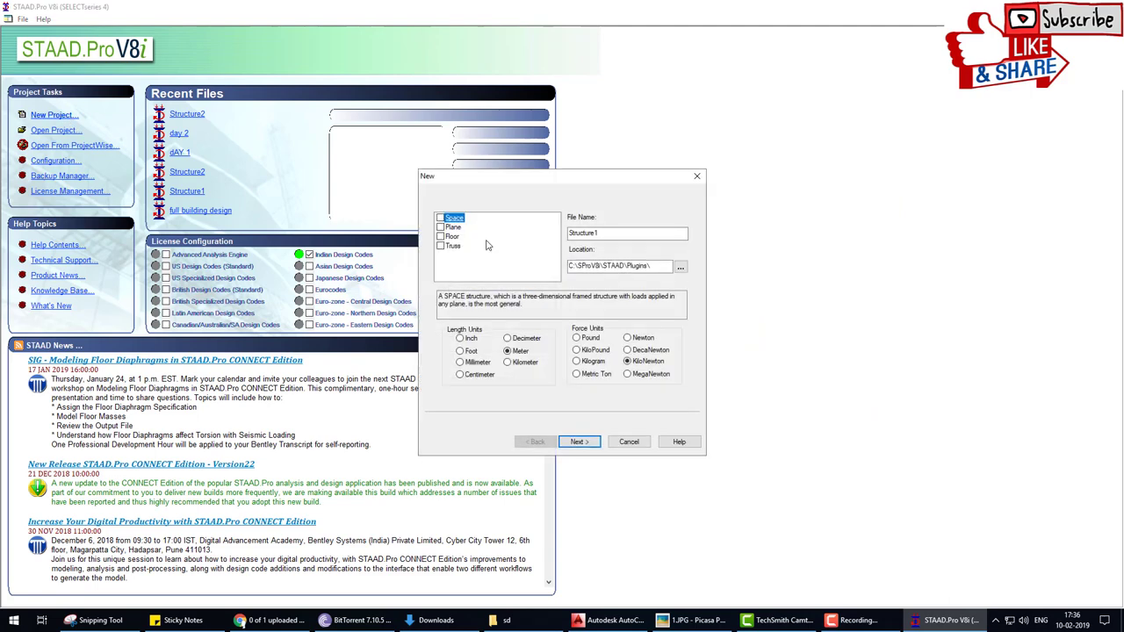
left_click(580, 442)
left_click(594, 347)
left_click(575, 444)
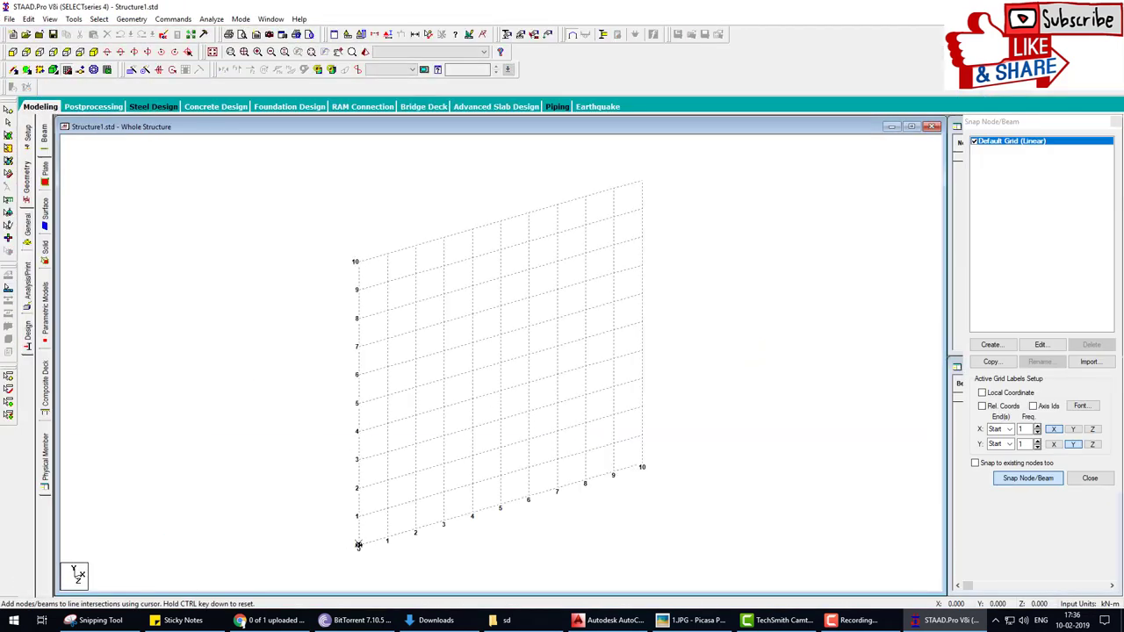
- Draw beam 1 from the origin to 5 m along X and select it
left_click(358, 545)
left_click(501, 506)
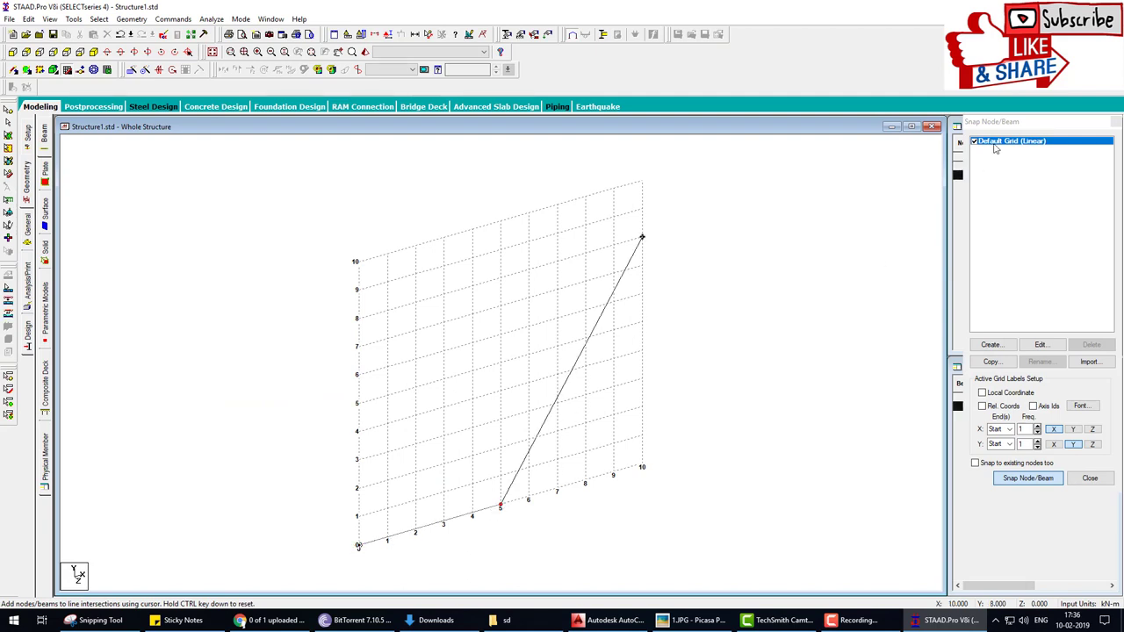
left_click(1116, 122)
left_click(500, 367)
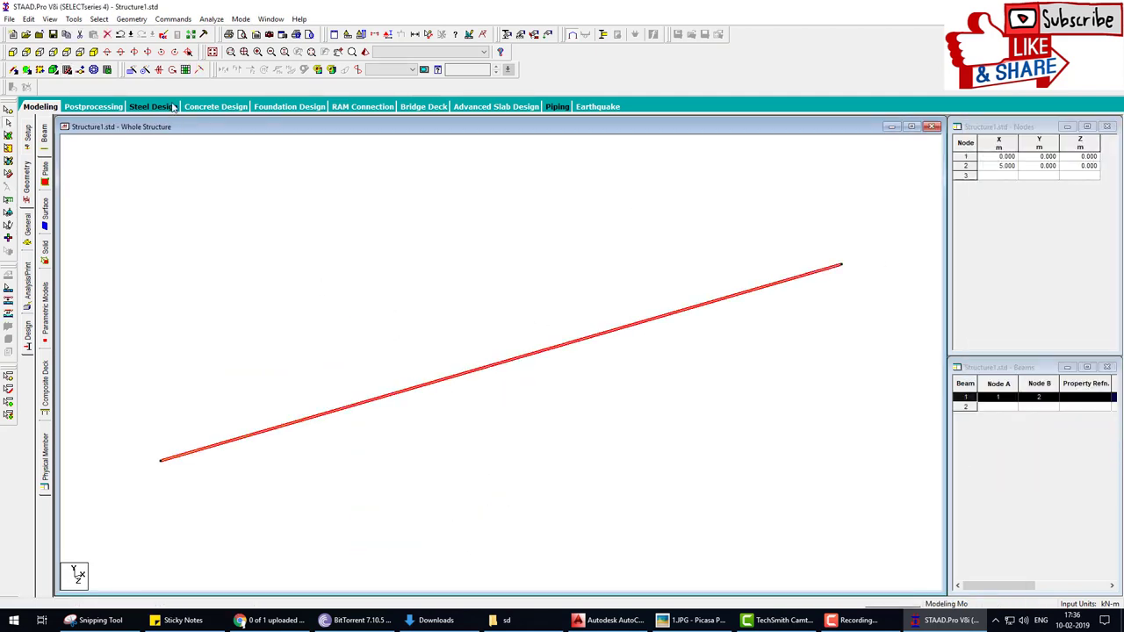
- Copy the beam 5 m along Z into a 5 m square and select all four beams
left_click(132, 70)
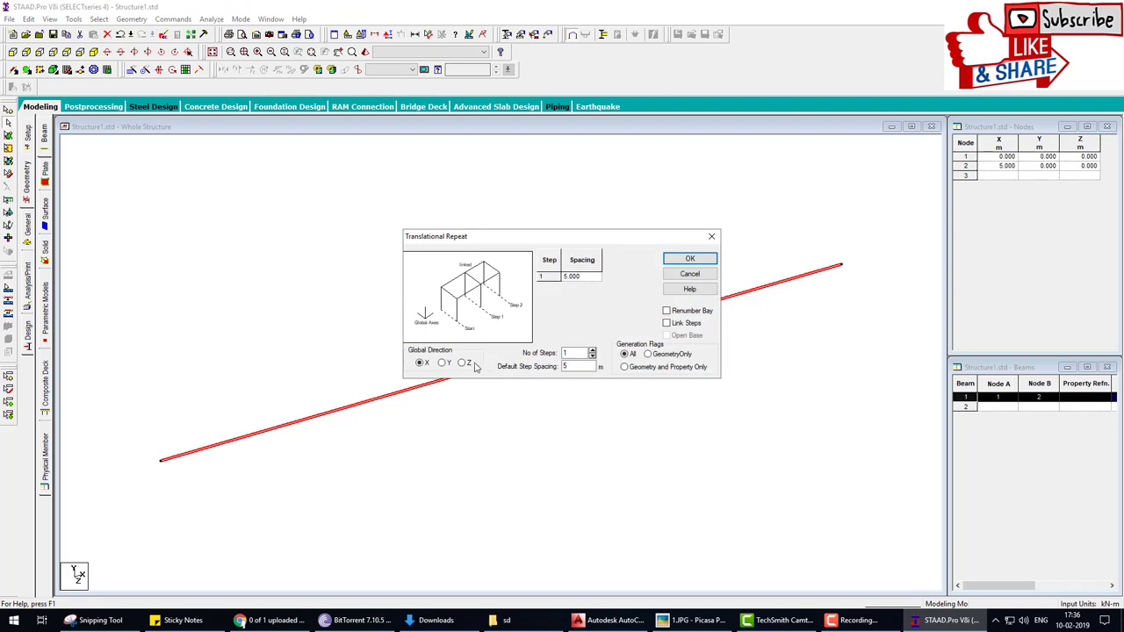
left_click(689, 259)
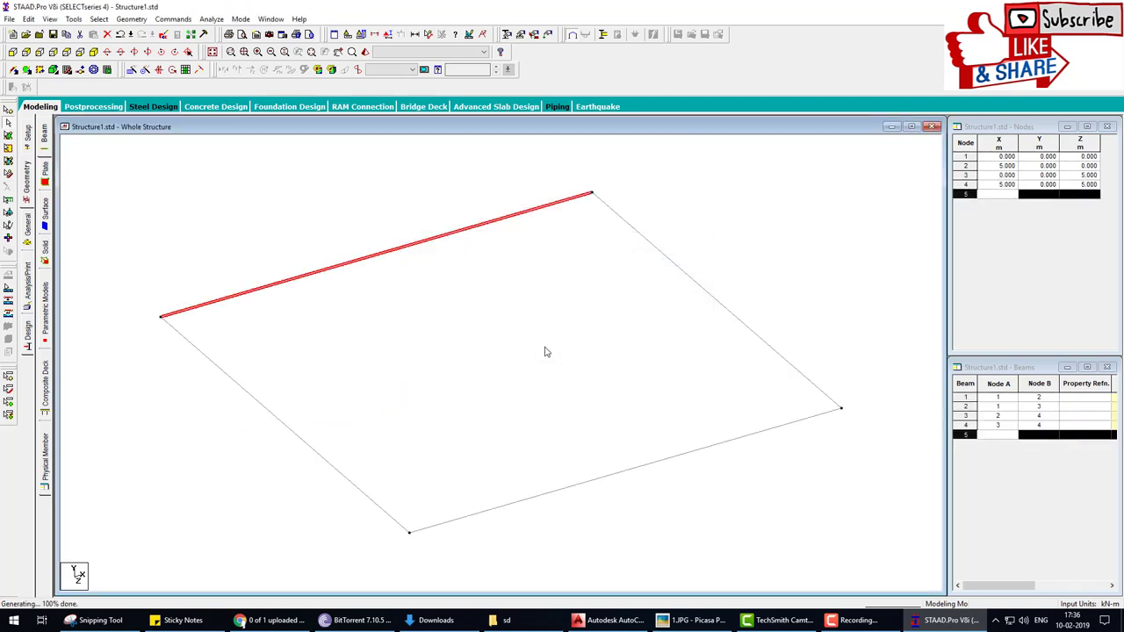
key("ctrl+a")
- Repeat the square upward in 5 storeys of 3 m and delete the ground-level beams
left_click(132, 70)
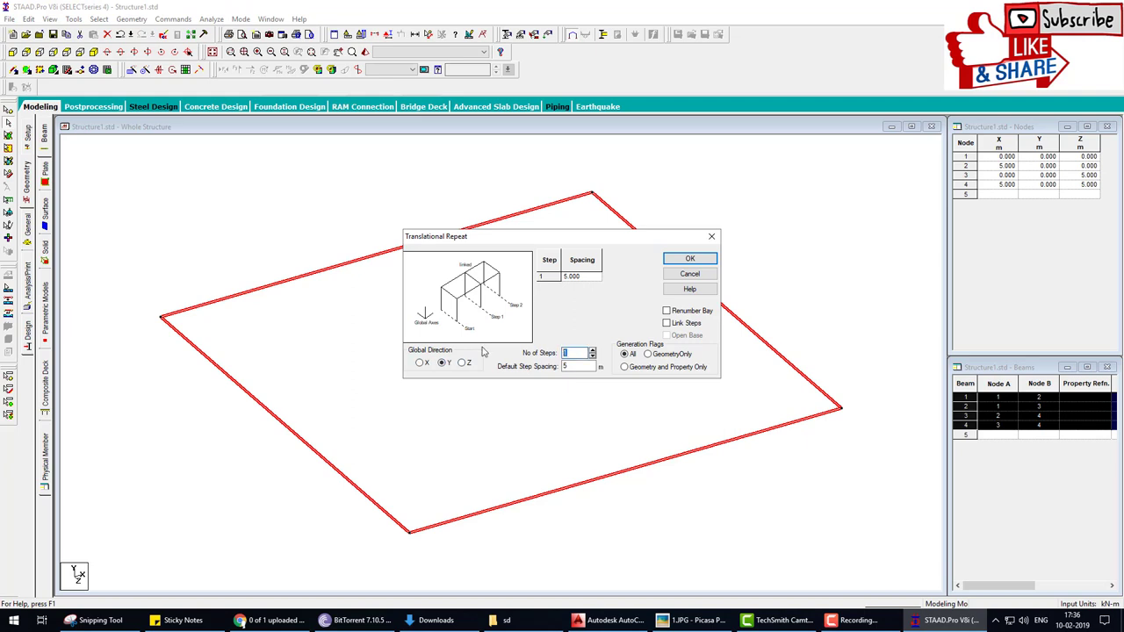
type("5")
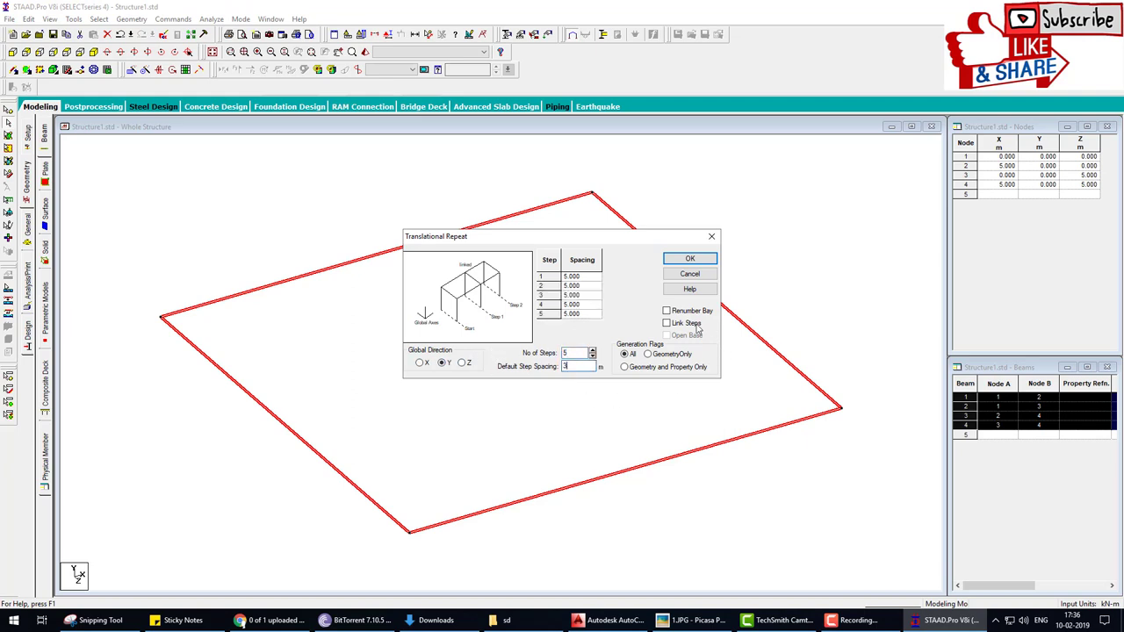
left_click(690, 260)
key("Delete")
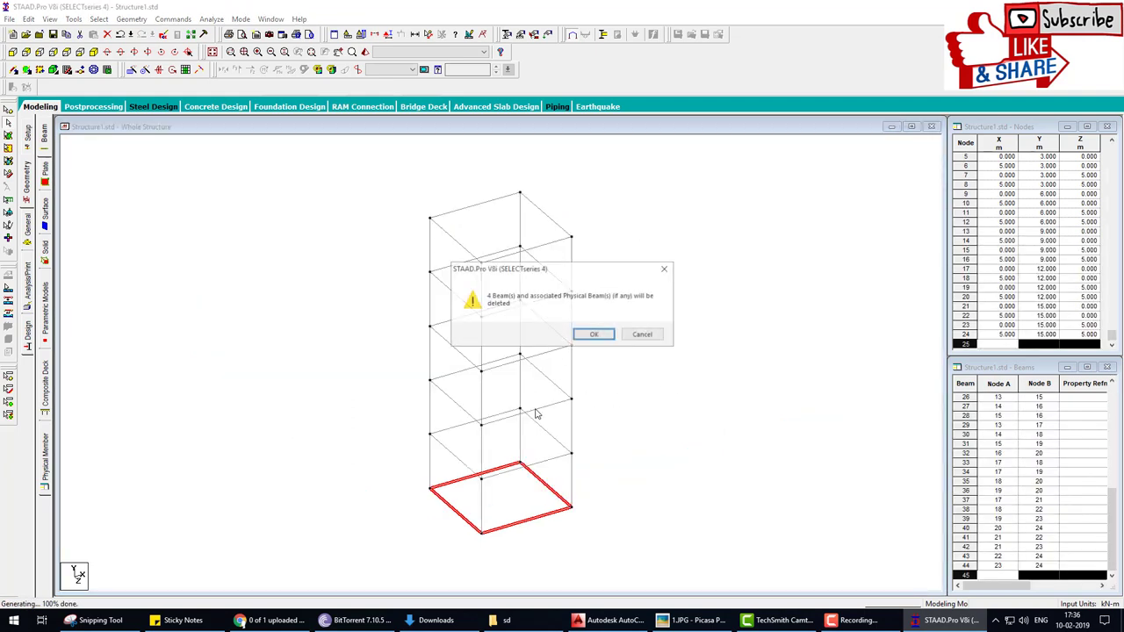
key("Return")
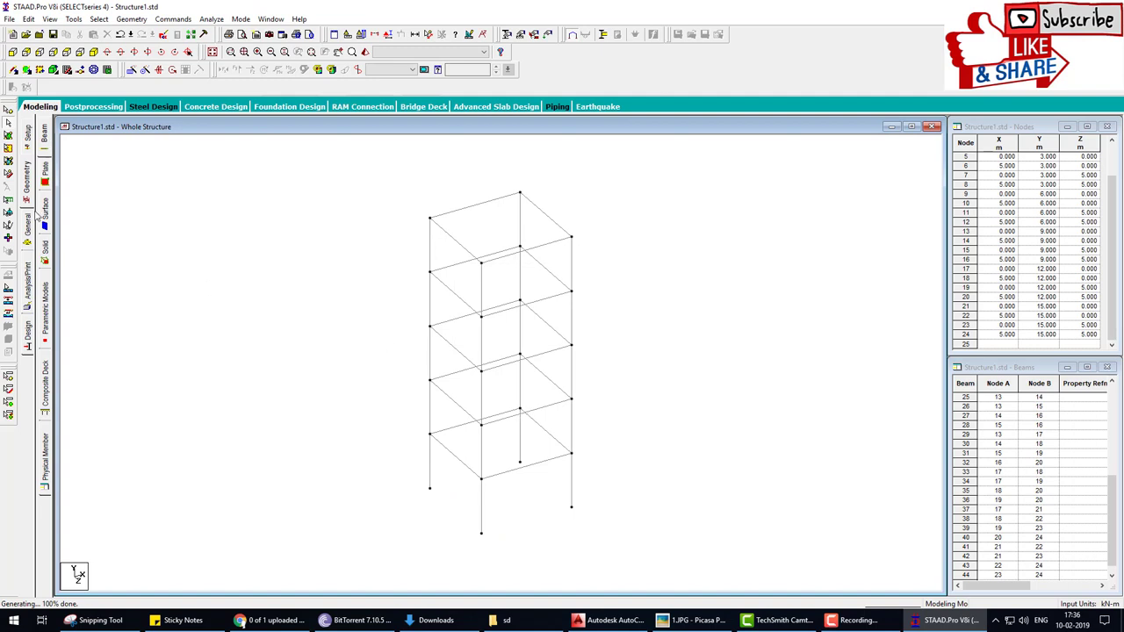
left_click(30, 226)
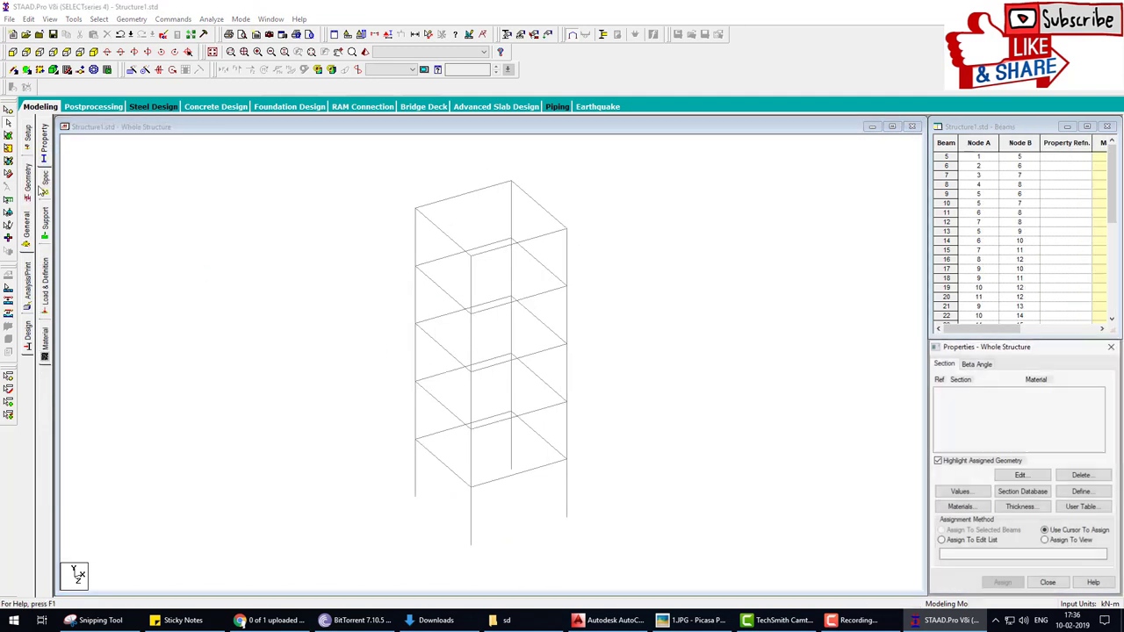
- Define concrete rectangular sections Rect 0.30x0.30 and Rect 0.50x0.30
left_click(1081, 491)
left_click(413, 220)
key("Tab")
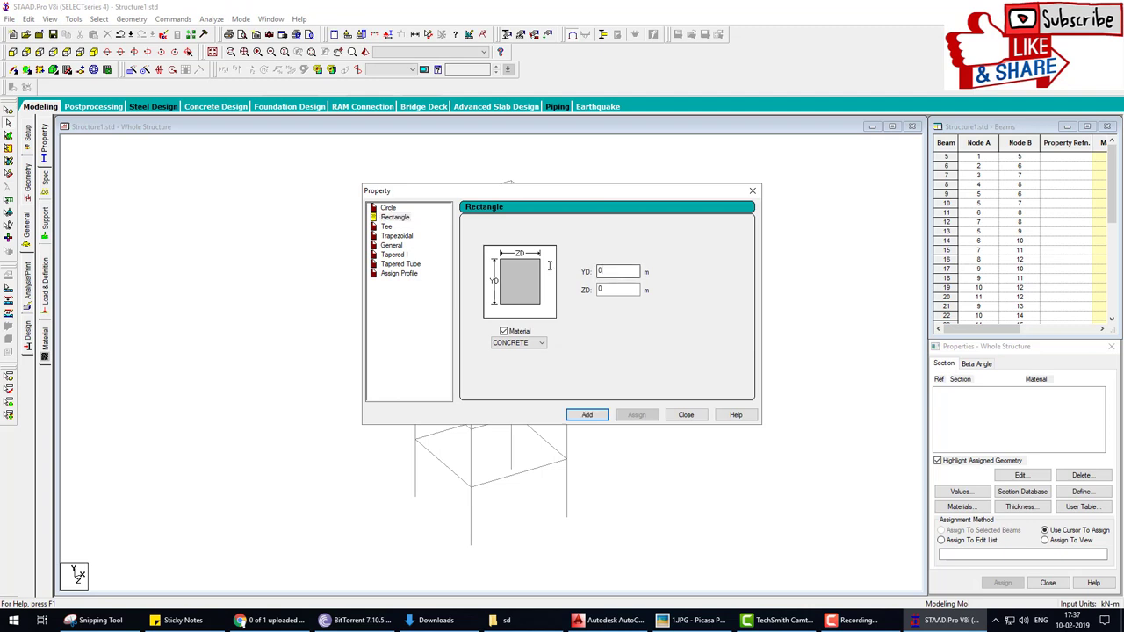
key("Tab")
left_click(589, 416)
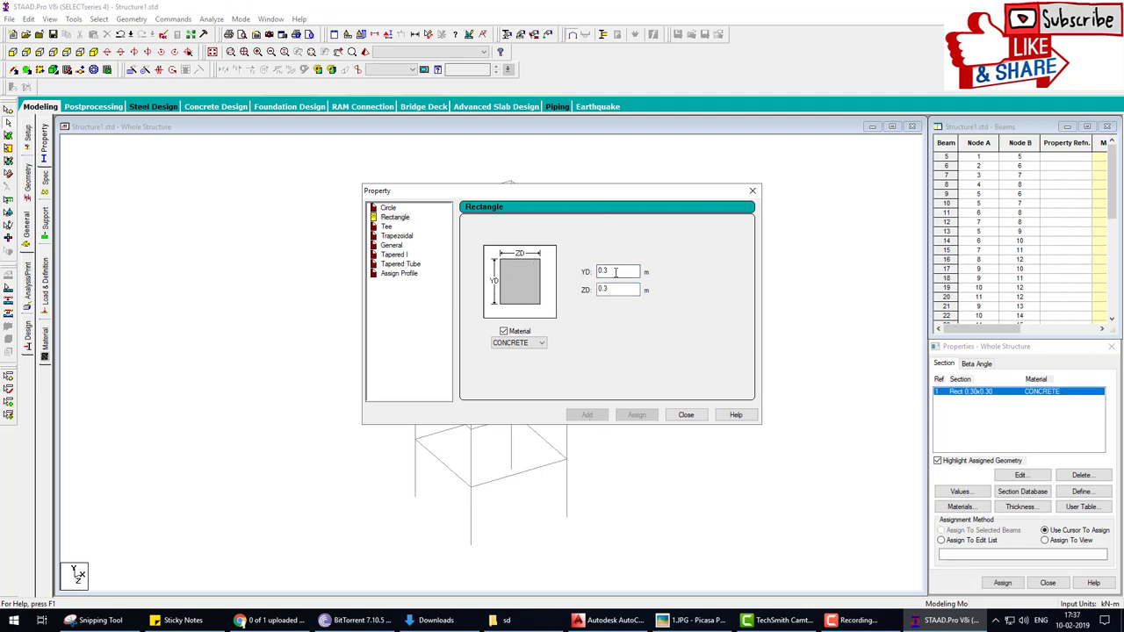
type("0.5")
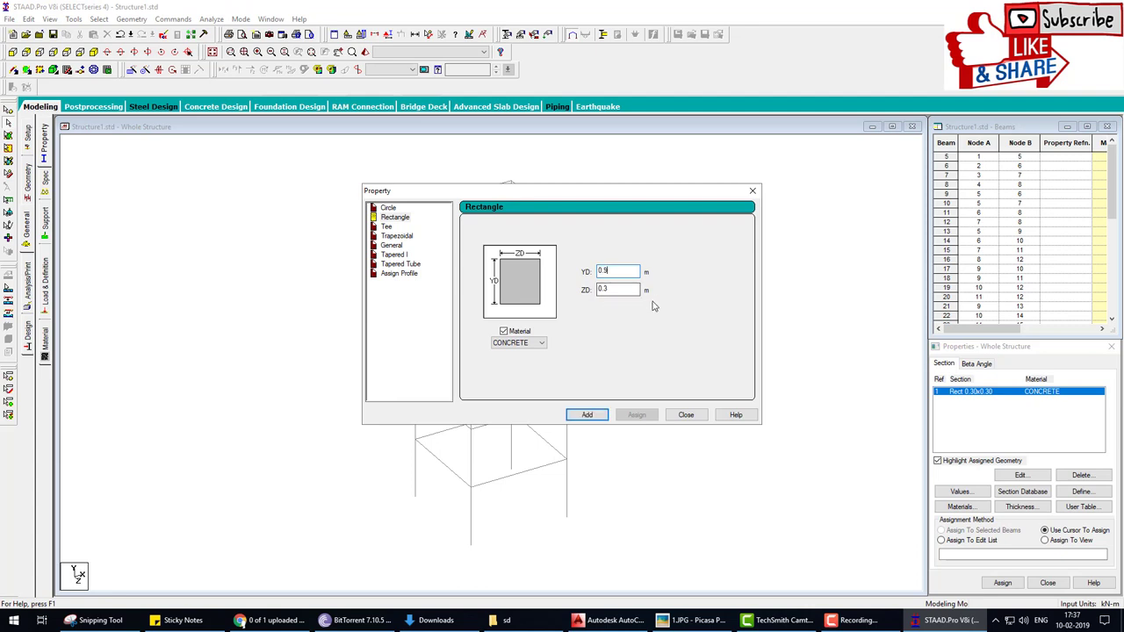
left_click(606, 415)
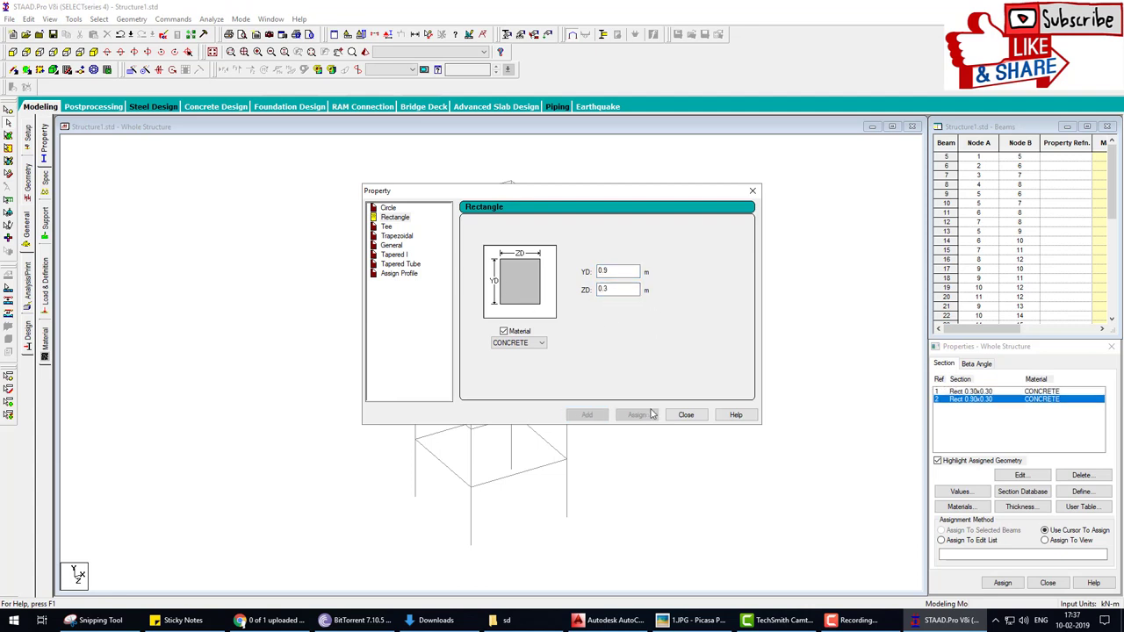
left_click(679, 416)
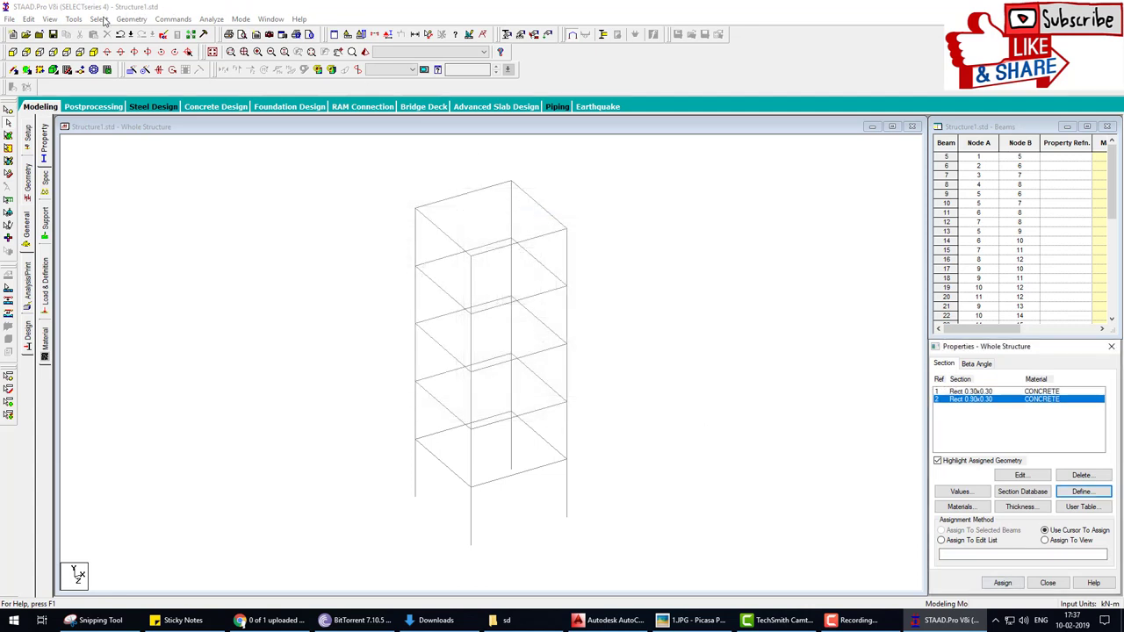
- Assign the Rect 0.50x0.30 section to all vertical columns
left_click(132, 19)
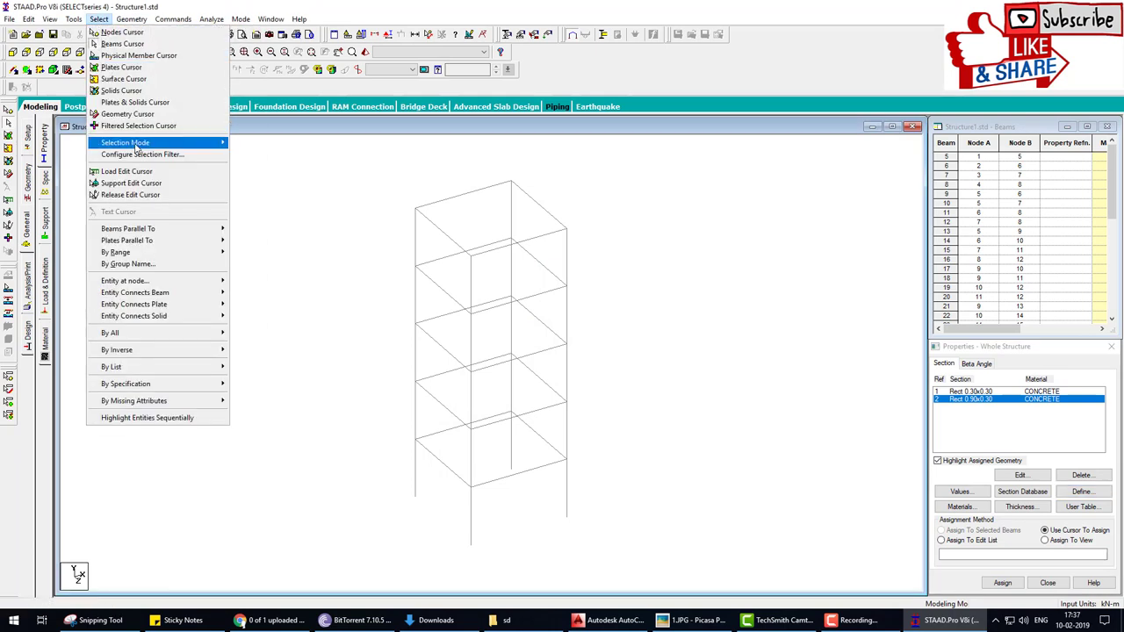
mouse_move(128, 228)
left_click(243, 239)
left_click(942, 531)
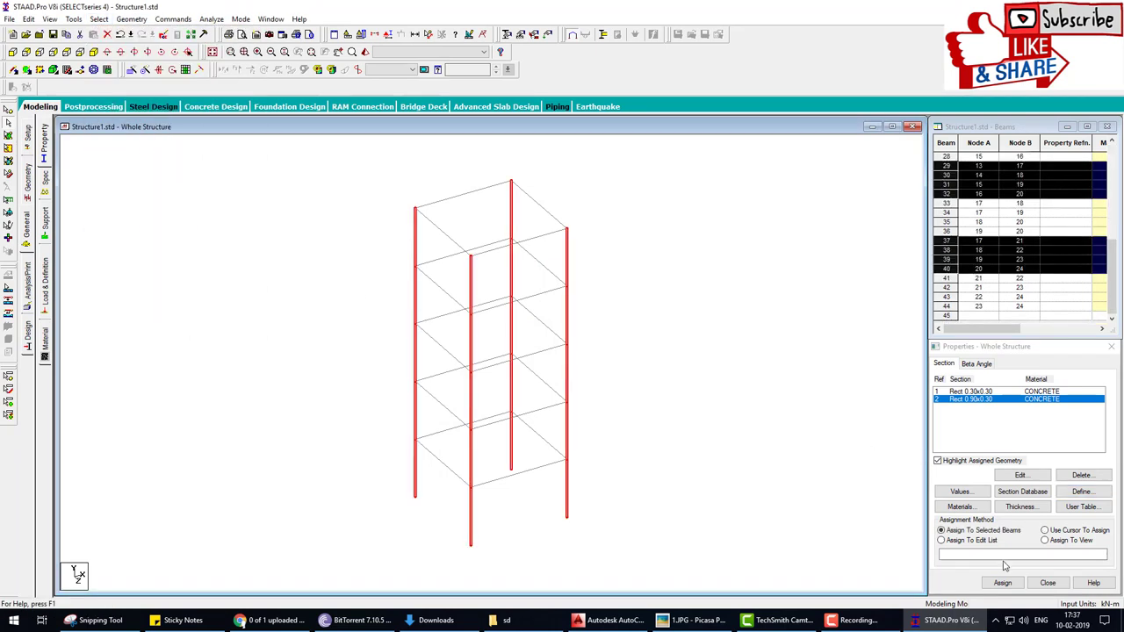
left_click(1002, 582)
left_click(1041, 499)
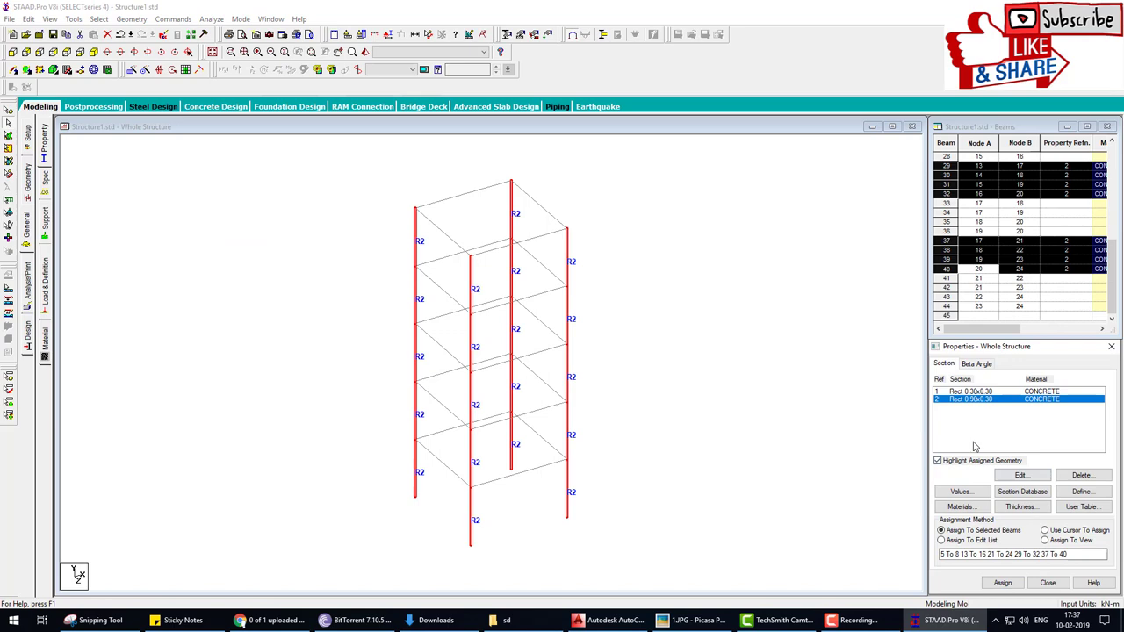
- Assign Rect 0.30x0.30 to all beams parallel to X and Z
left_click(971, 392)
left_click(99, 18)
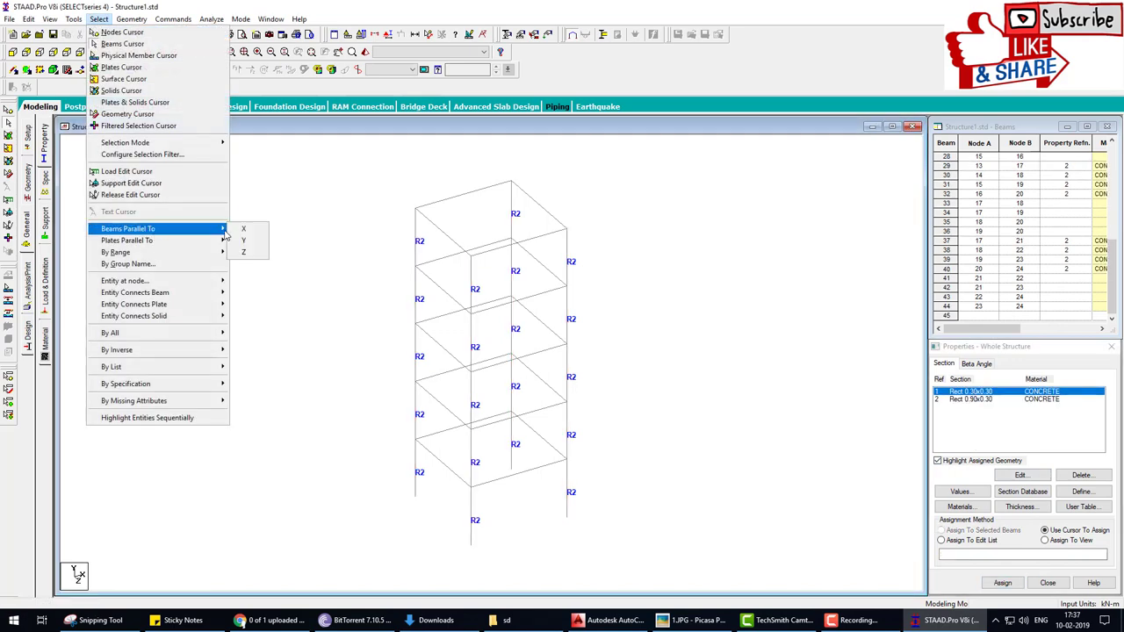
left_click(244, 229)
left_click(98, 18)
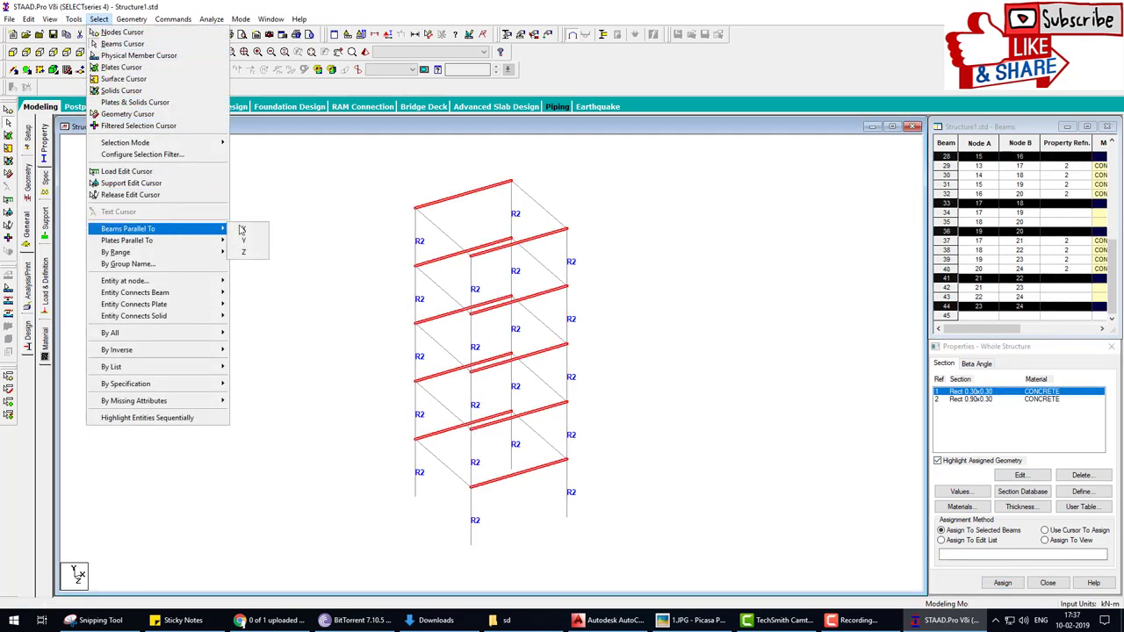
left_click(243, 253)
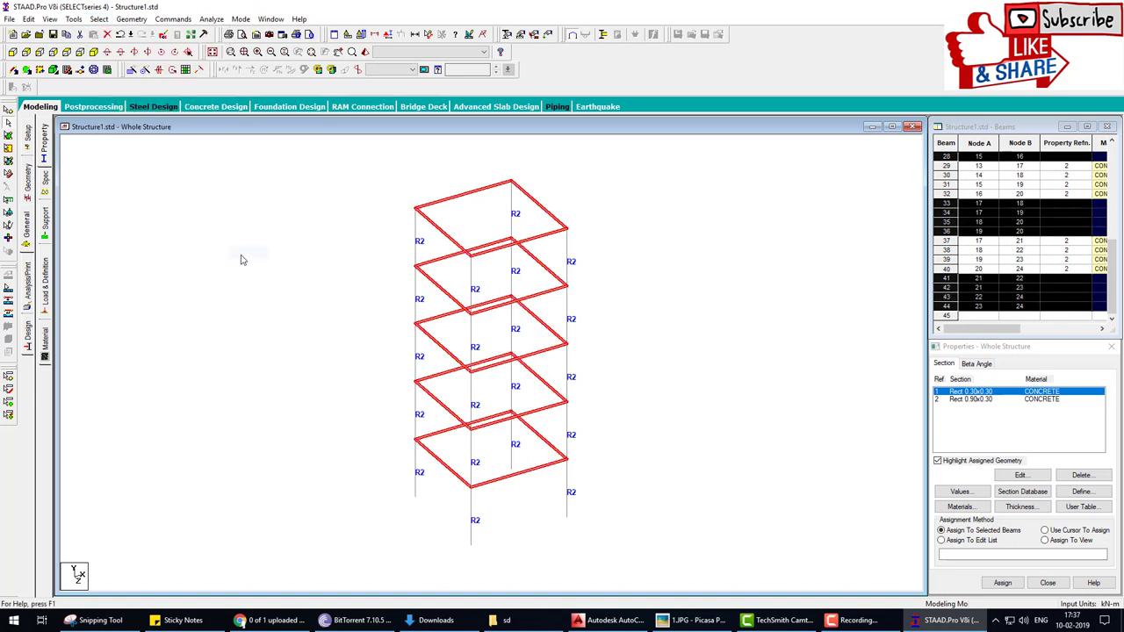
left_click(1002, 582)
left_click(1024, 500)
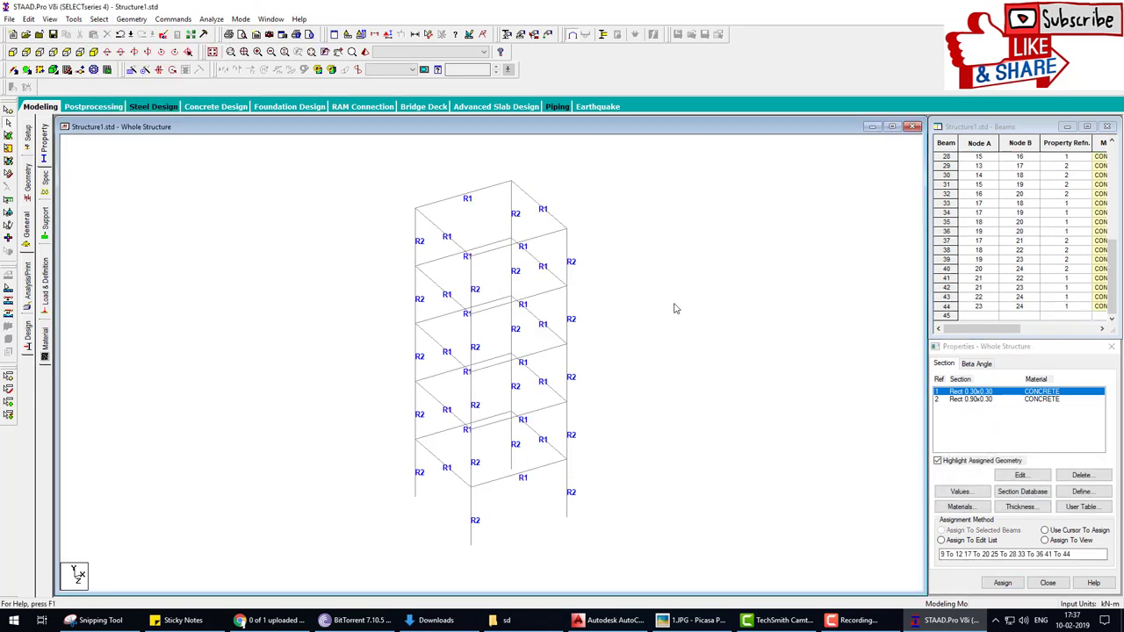
left_click(67, 52)
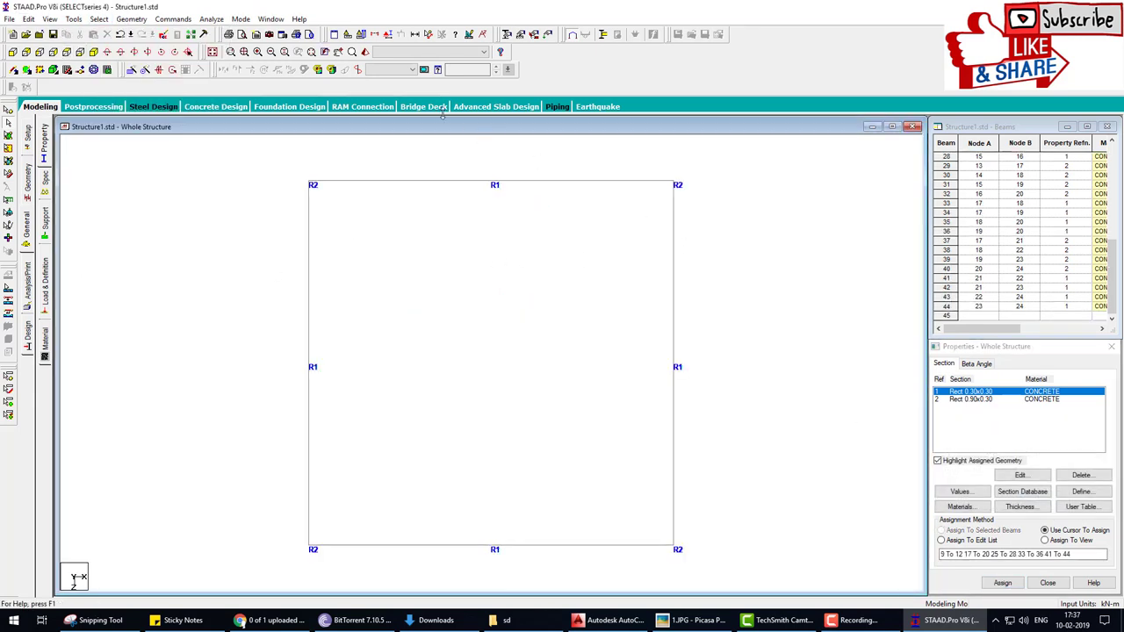
left_click(365, 52)
left_click_drag(572, 253, 513, 293)
left_click_drag(566, 256, 532, 264)
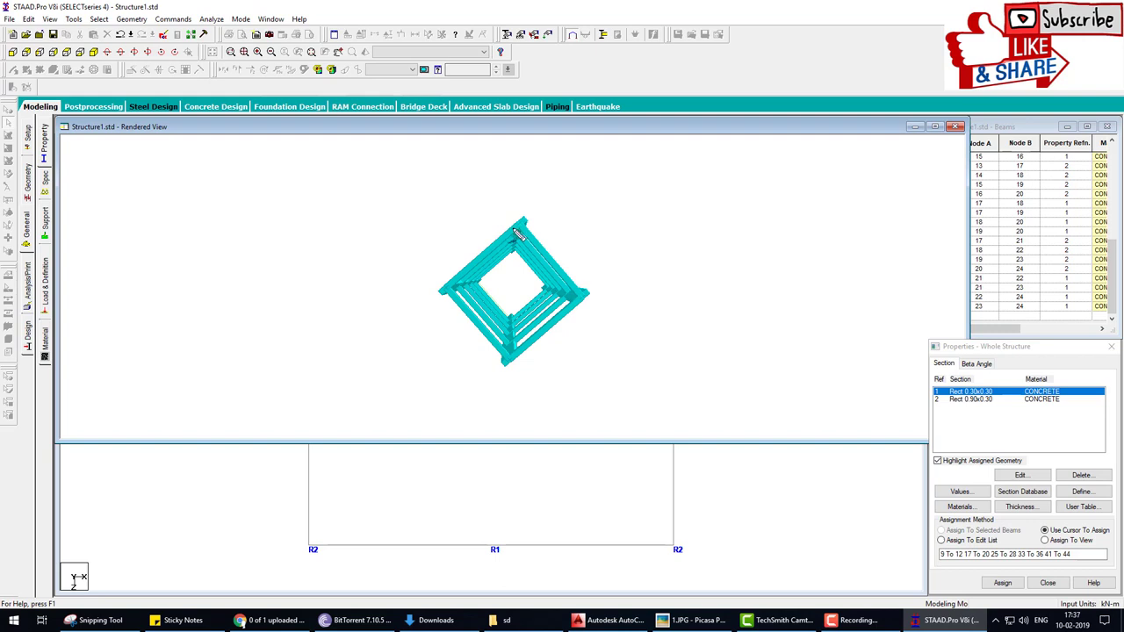
mouse_move(517, 232)
left_mouse_down()
mouse_move(545, 243)
mouse_move(513, 216)
mouse_move(507, 226)
left_mouse_up()
mouse_move(520, 234)
left_mouse_down()
mouse_move(540, 230)
mouse_move(505, 215)
mouse_move(525, 201)
mouse_move(534, 215)
mouse_move(562, 213)
left_mouse_up()
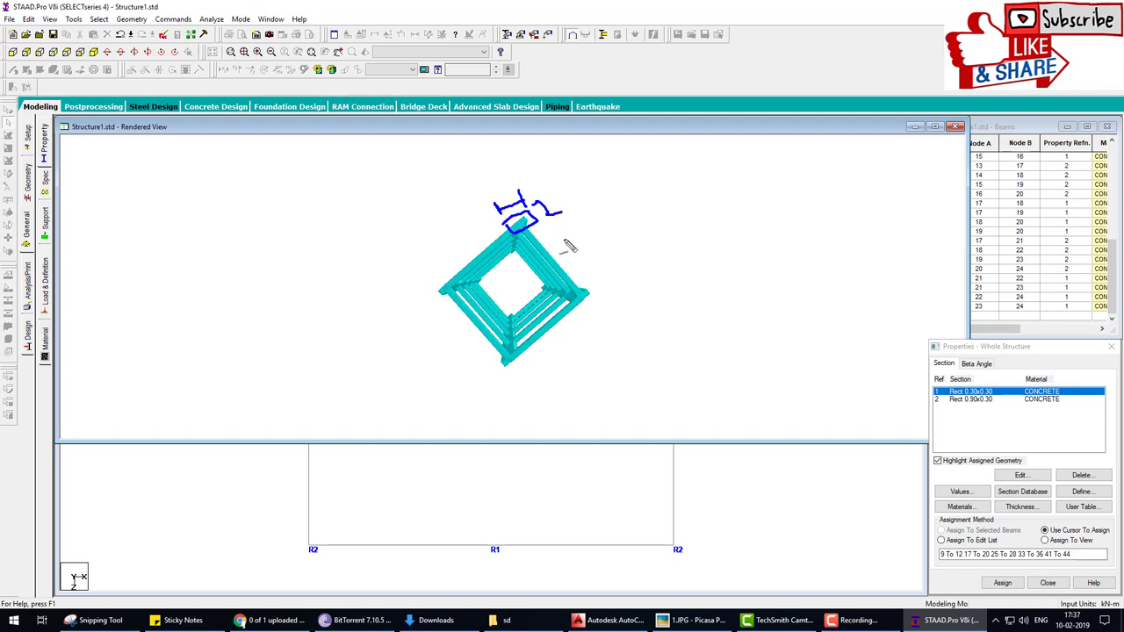
left_click(956, 128)
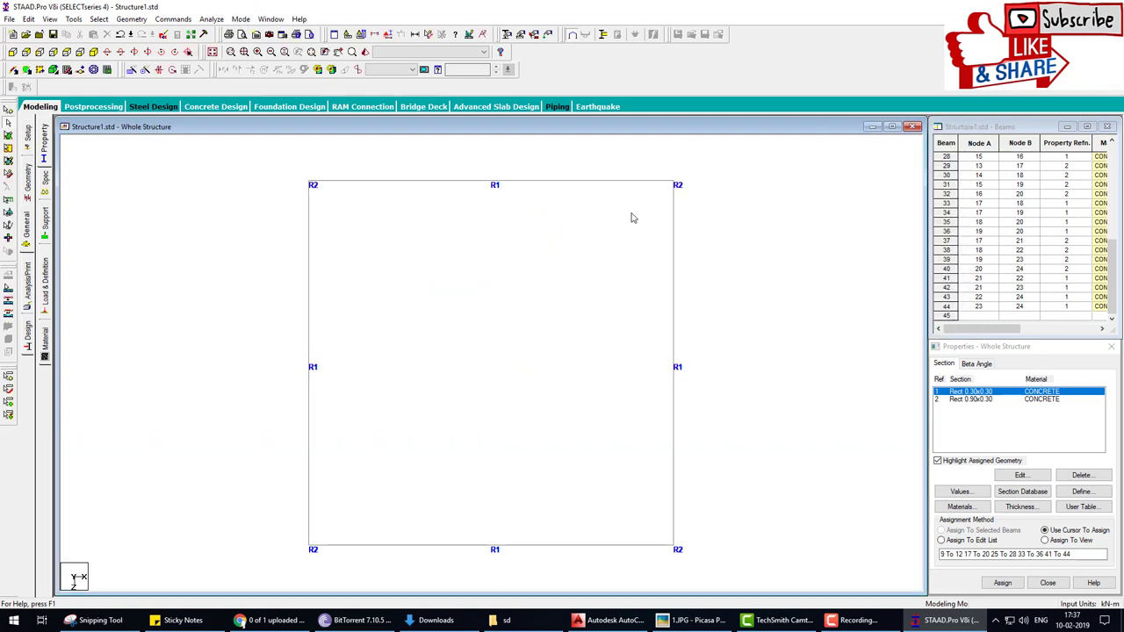
- Set Structure Diagrams to show members as Full Sections in 3D
right_click(694, 200)
left_click(747, 369)
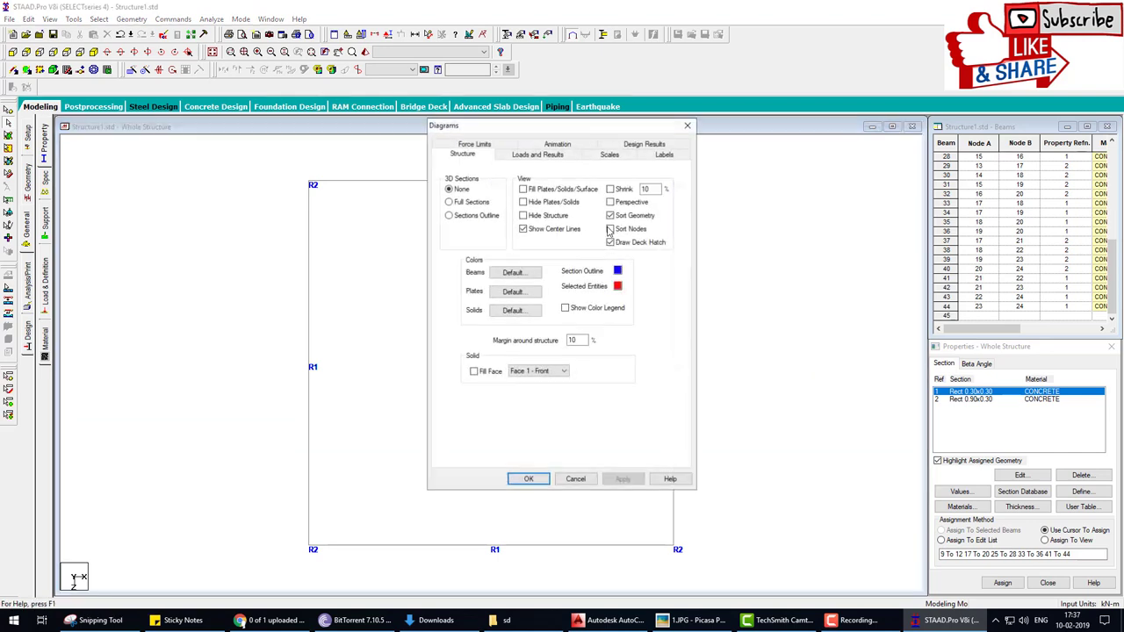
left_click(528, 479)
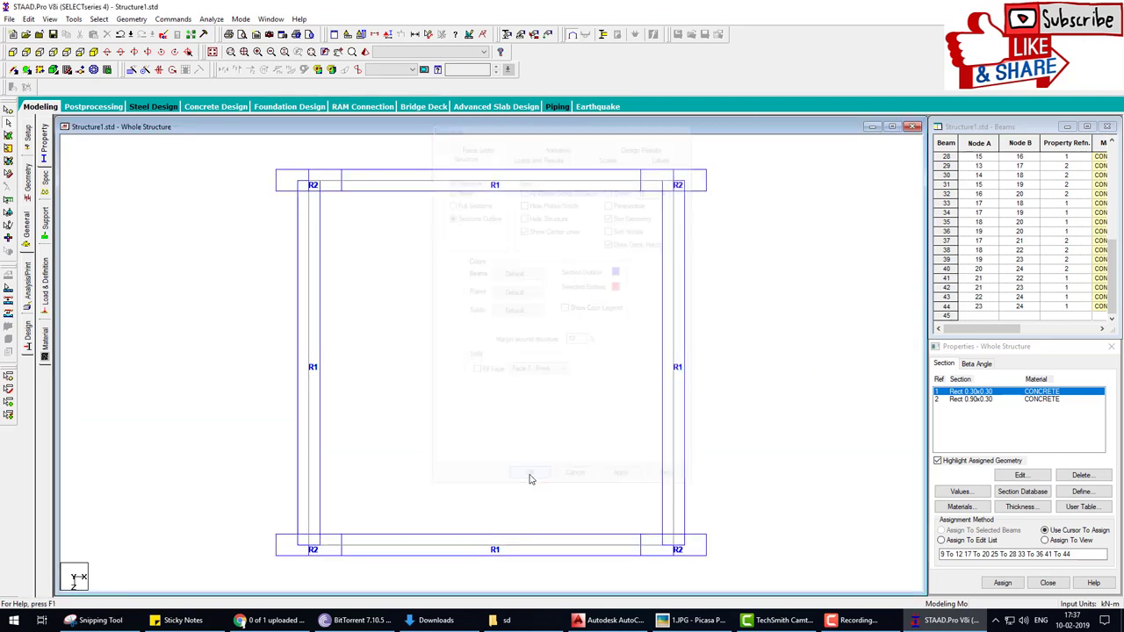
right_click(543, 268)
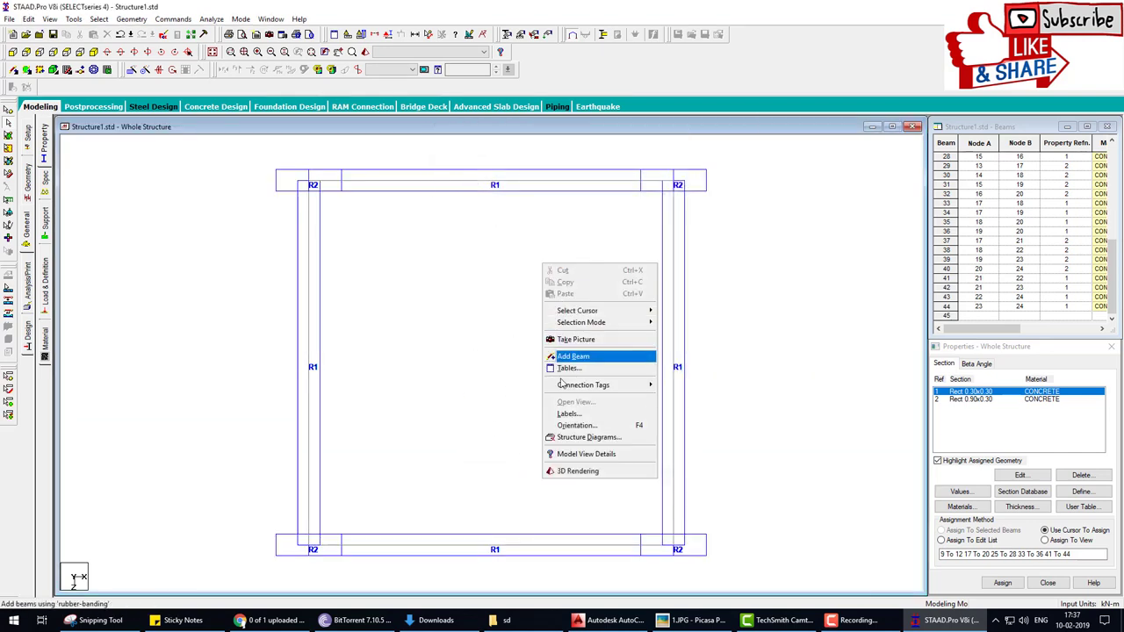
left_click(588, 438)
left_click(465, 203)
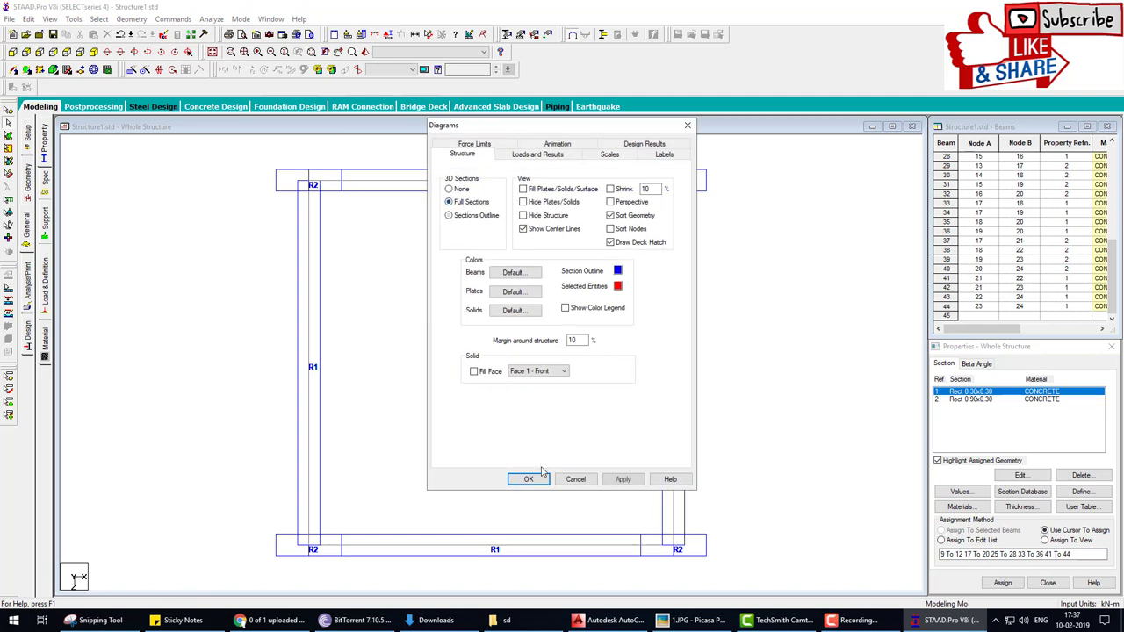
left_click(528, 478)
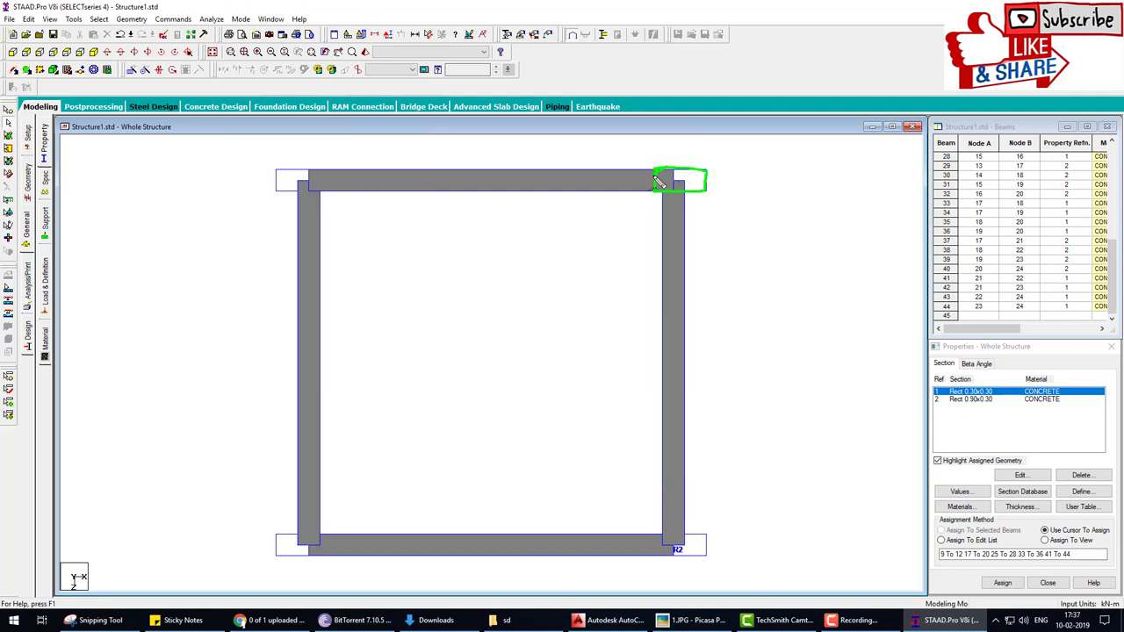
left_click_drag(658, 182, 698, 189)
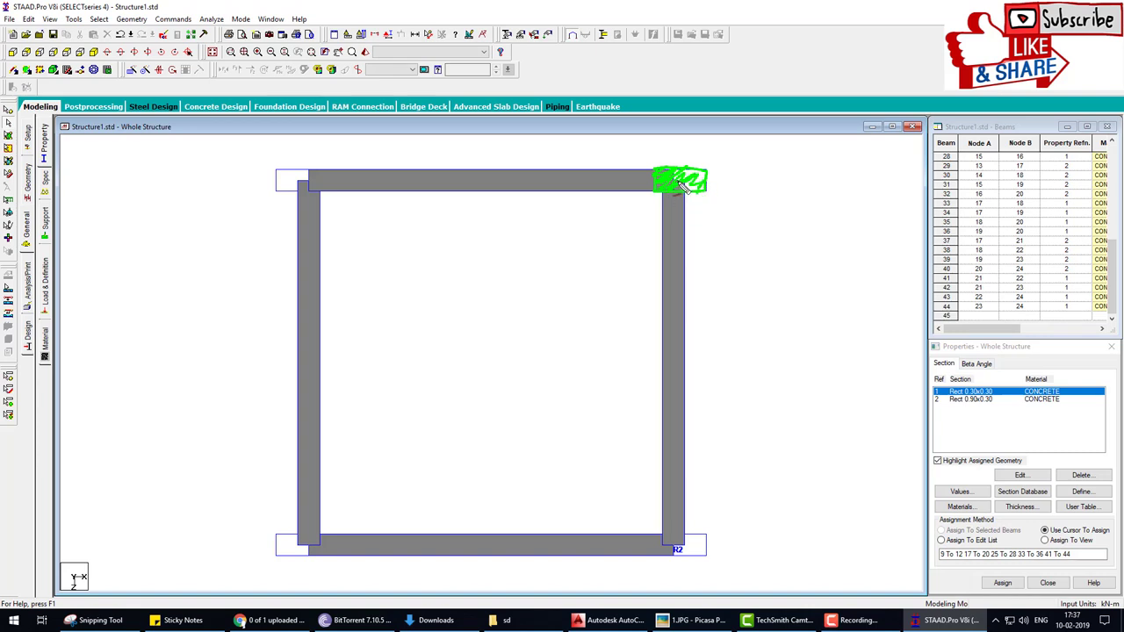
mouse_move(682, 186)
left_mouse_down()
mouse_move(668, 173)
mouse_move(664, 202)
mouse_move(683, 195)
mouse_move(676, 165)
mouse_move(662, 193)
mouse_move(678, 164)
mouse_move(694, 180)
mouse_move(666, 207)
mouse_move(656, 202)
left_mouse_up()
key("Escape")
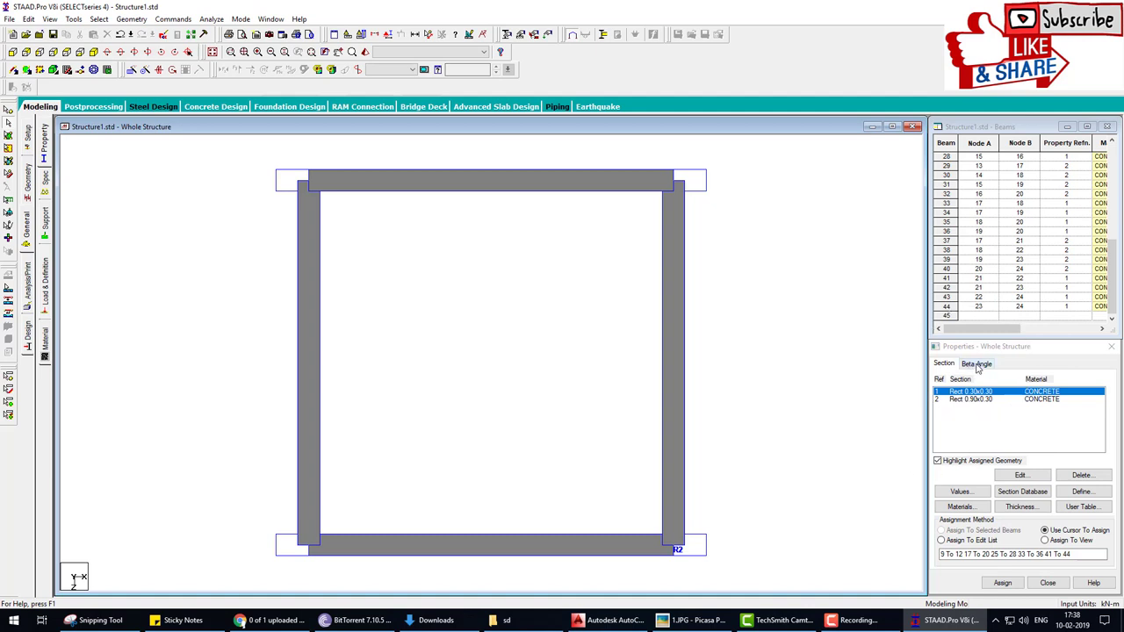
- Create a 30° beta angle and pick it for assignment
left_click(976, 363)
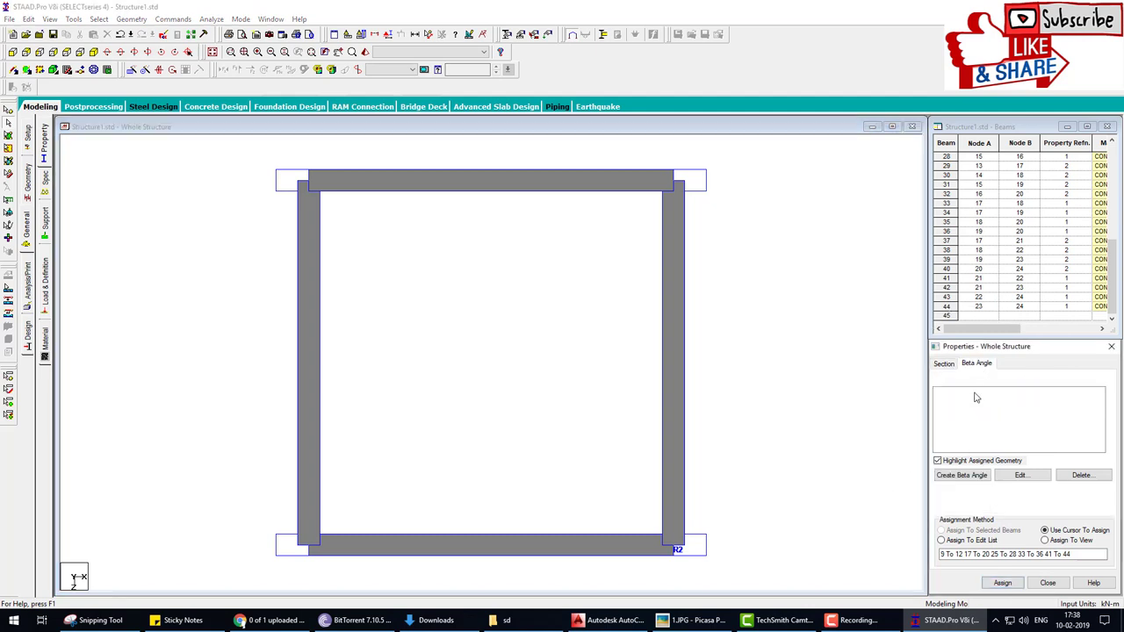
left_click(963, 475)
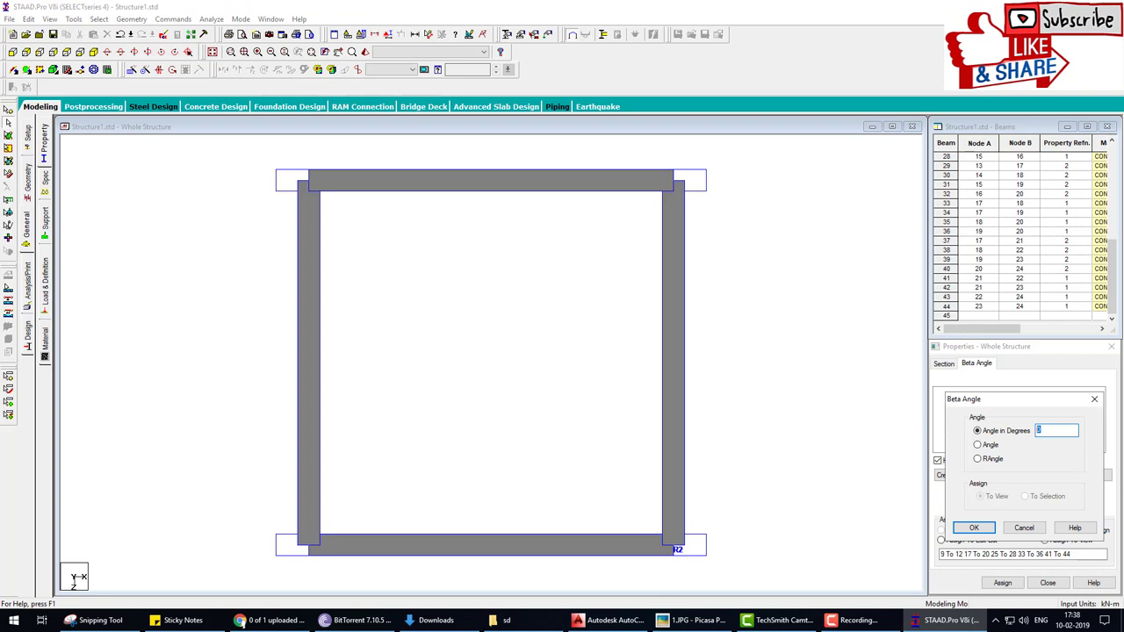
type("30")
left_click(974, 527)
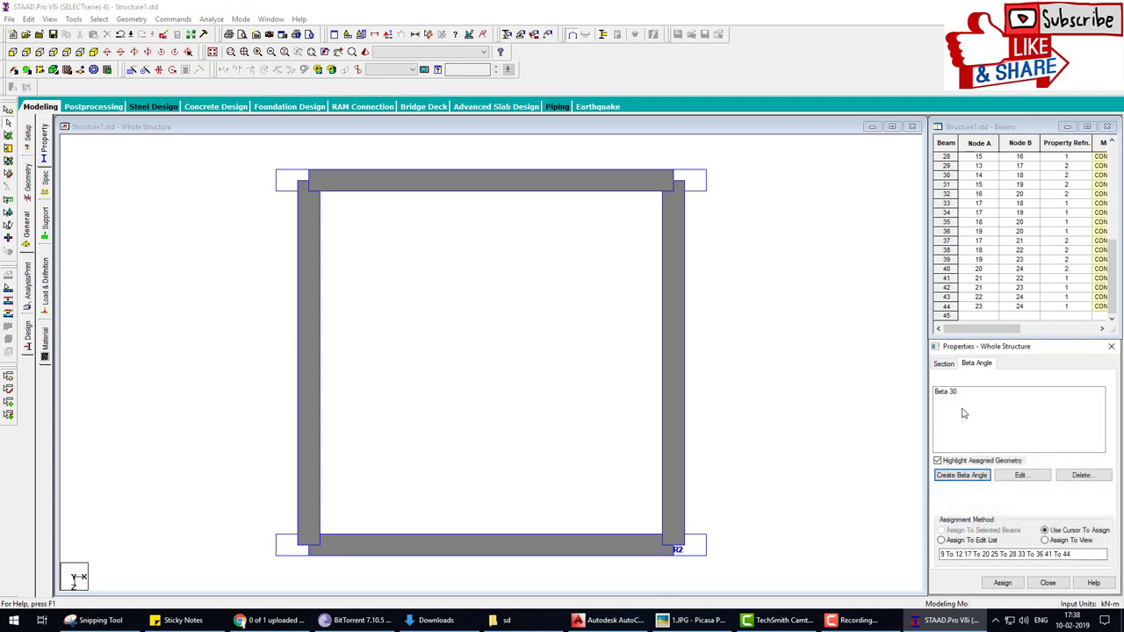
left_click(945, 392)
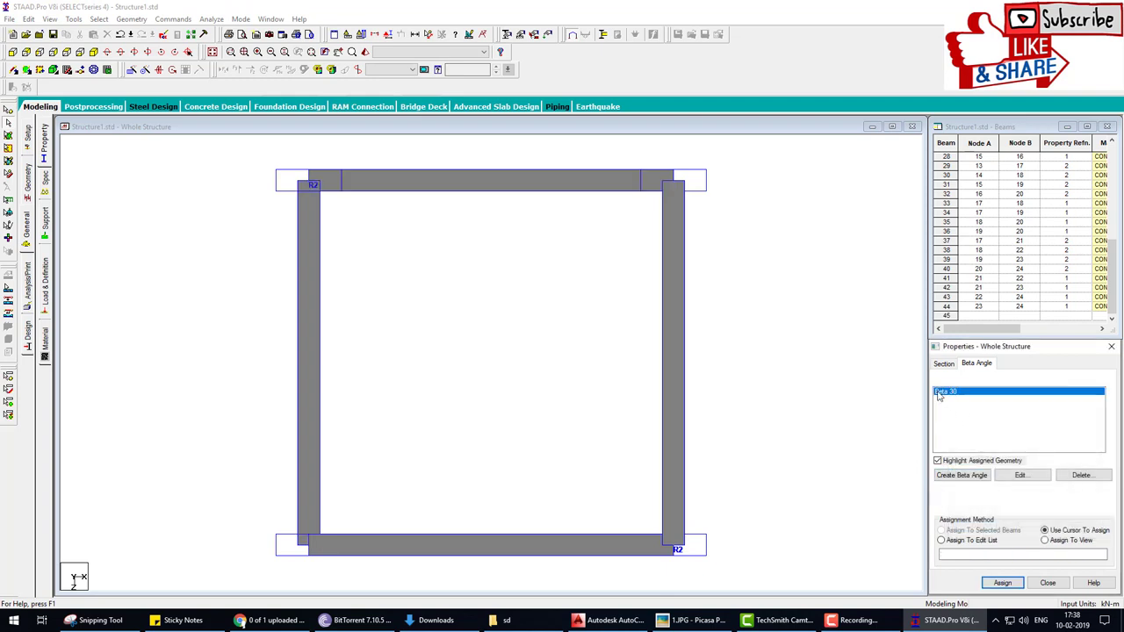
- Assign the 30° beta angle to the top-storey right-hand corner column and view from above
left_click(11, 52)
left_click(211, 52)
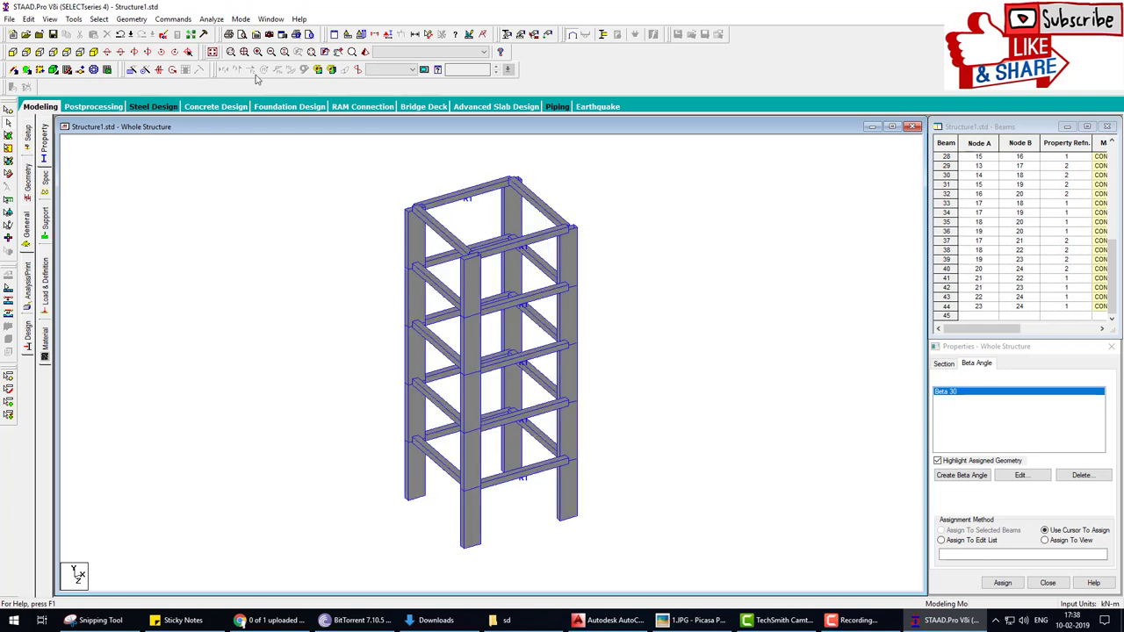
right_click(698, 214)
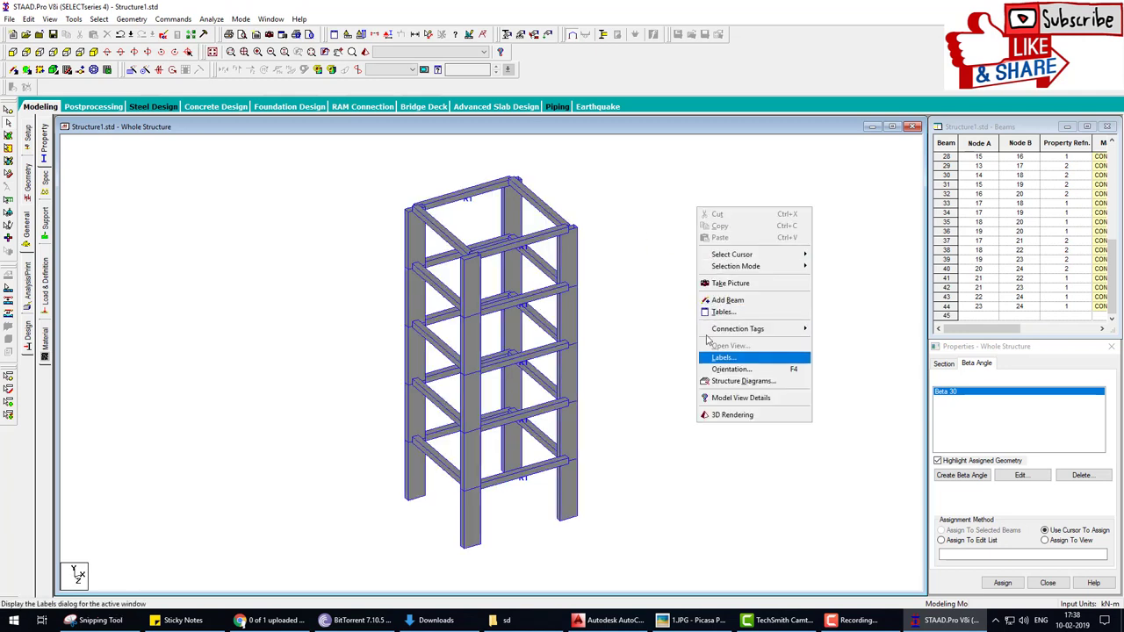
left_click(620, 272)
left_click(571, 264)
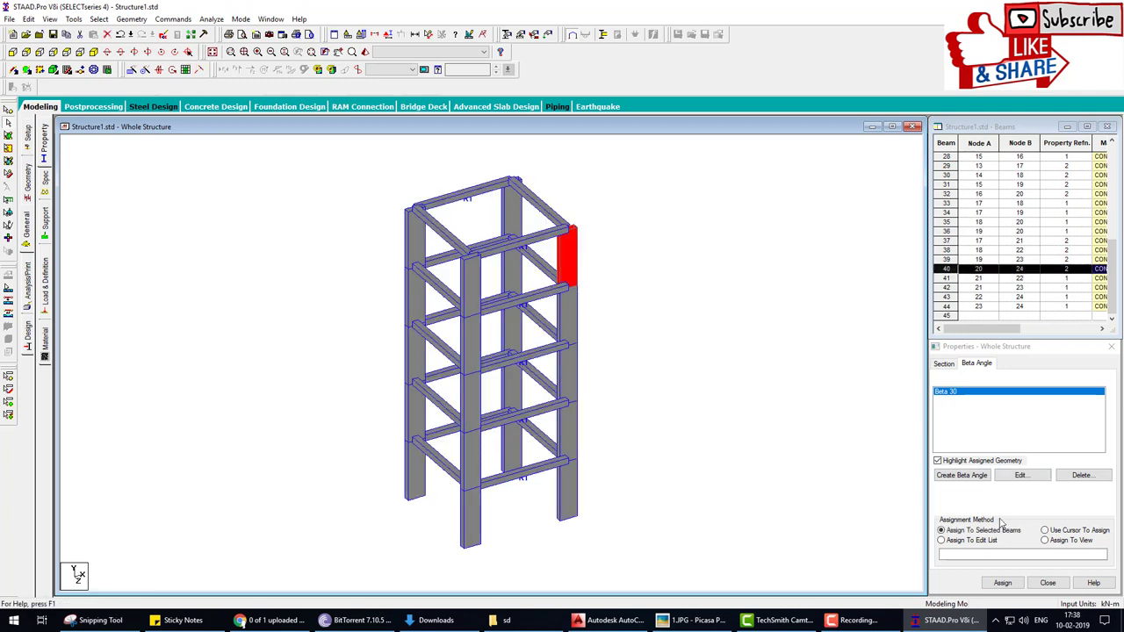
left_click(1002, 583)
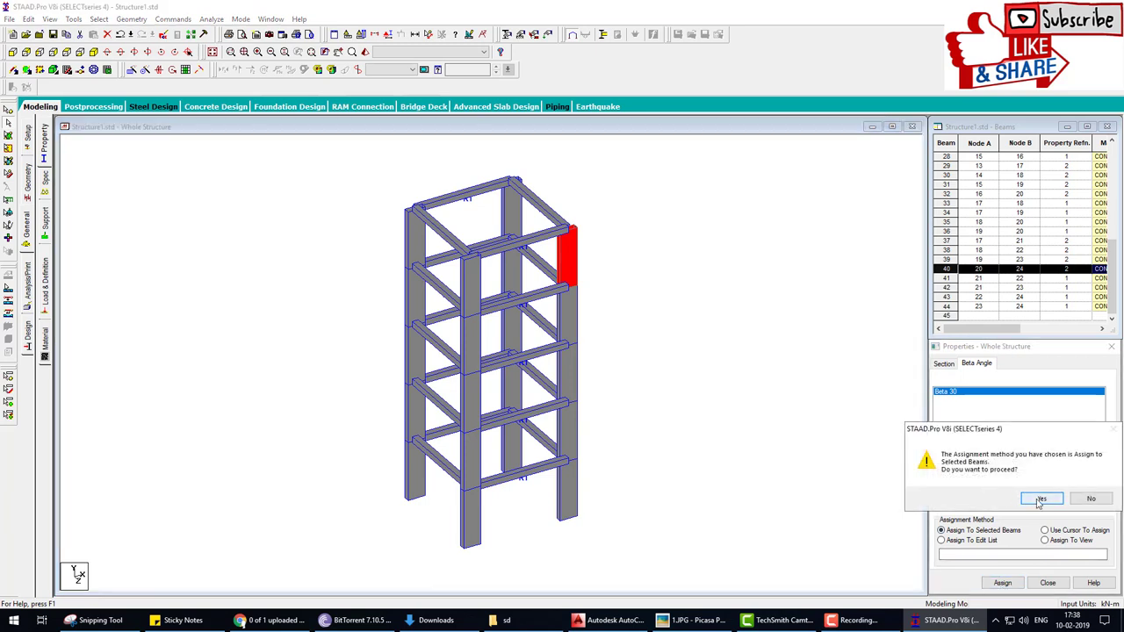
left_click(1041, 498)
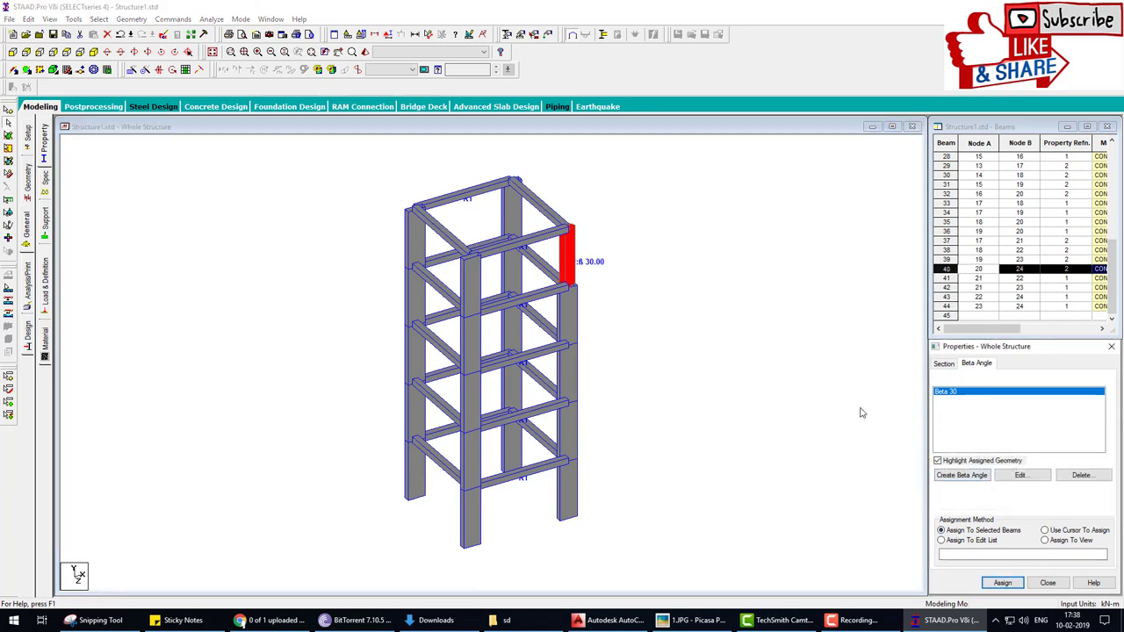
left_click(66, 52)
middle_click_drag(719, 522, 637, 444)
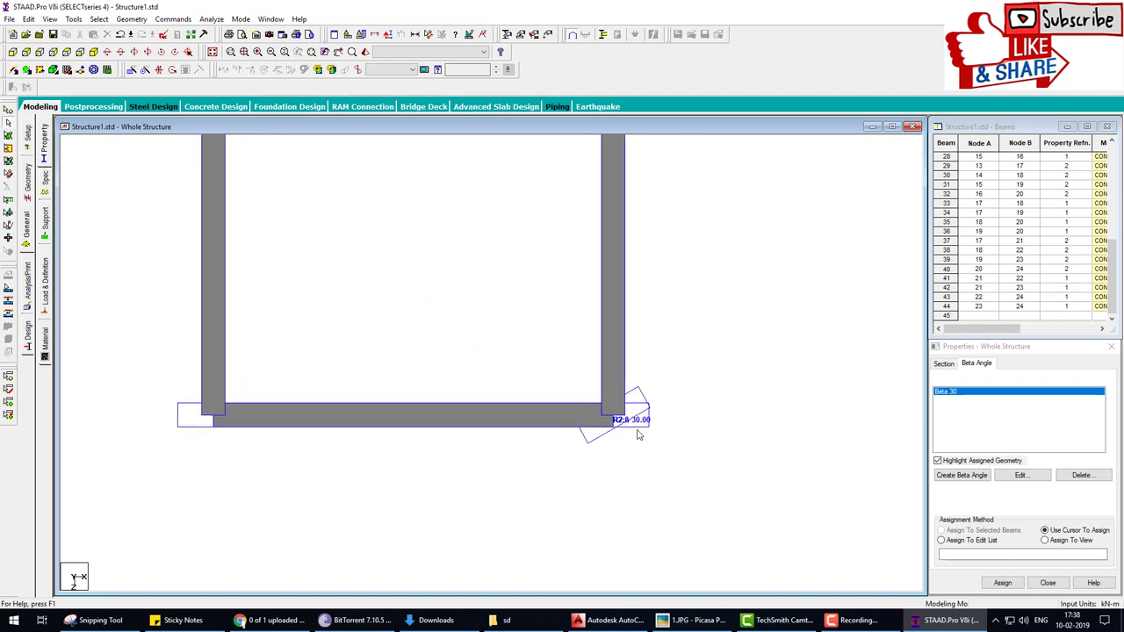
left_click(93, 52)
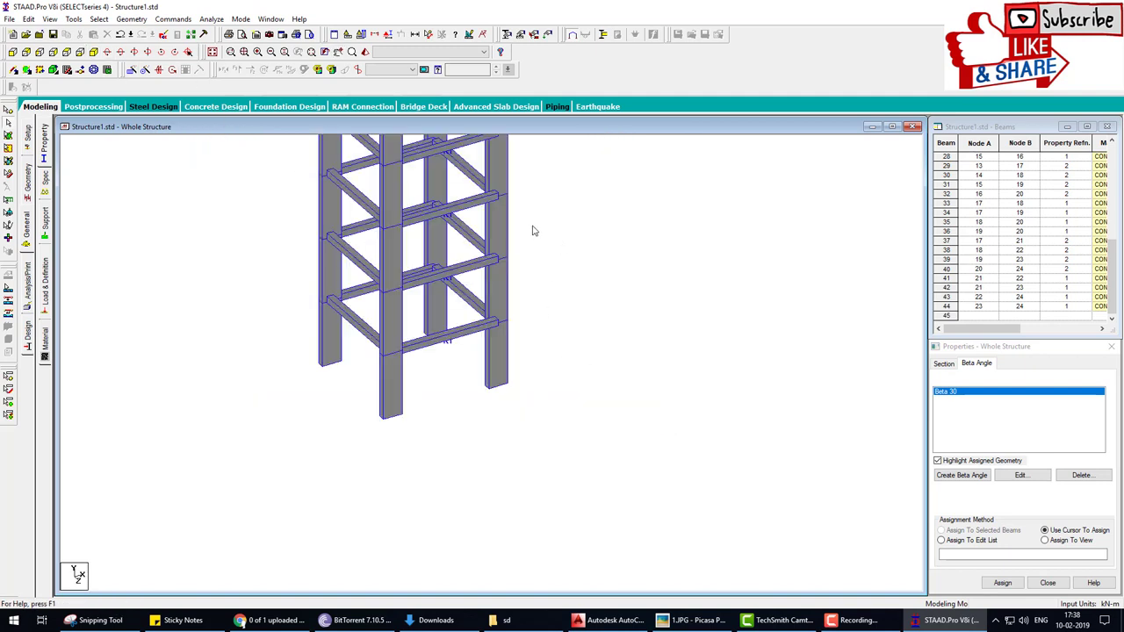
middle_click_drag(532, 230, 511, 445)
scroll(514, 311, "up", 1)
scroll(514, 311, "up", 1)
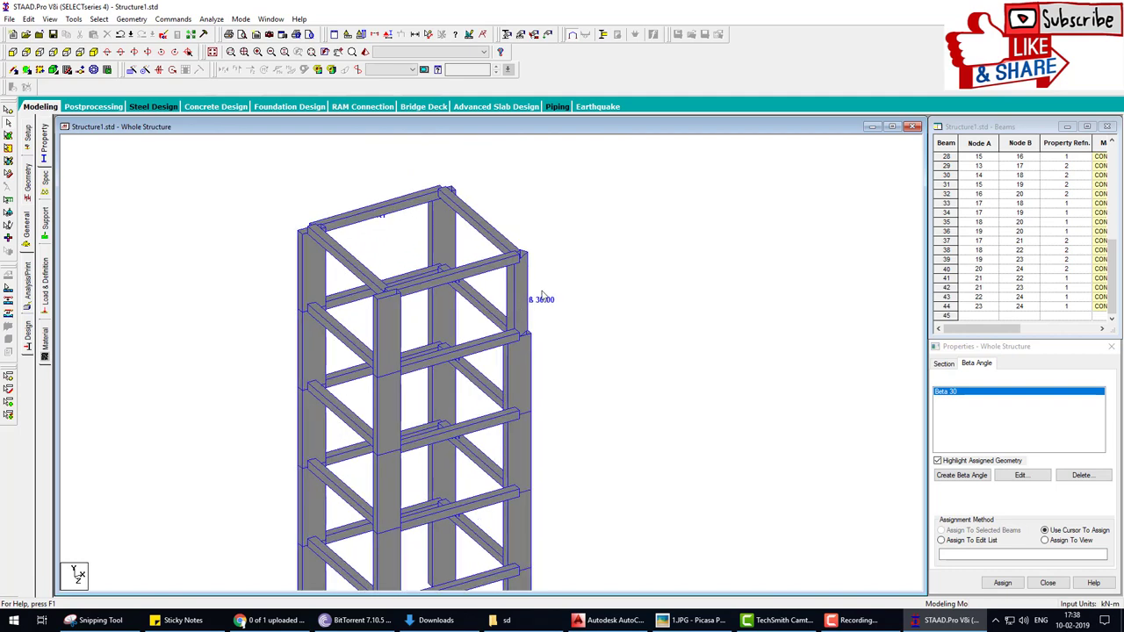
scroll(492, 314, "up", 1)
scroll(453, 320, "up", 1)
scroll(471, 305, "up", 1)
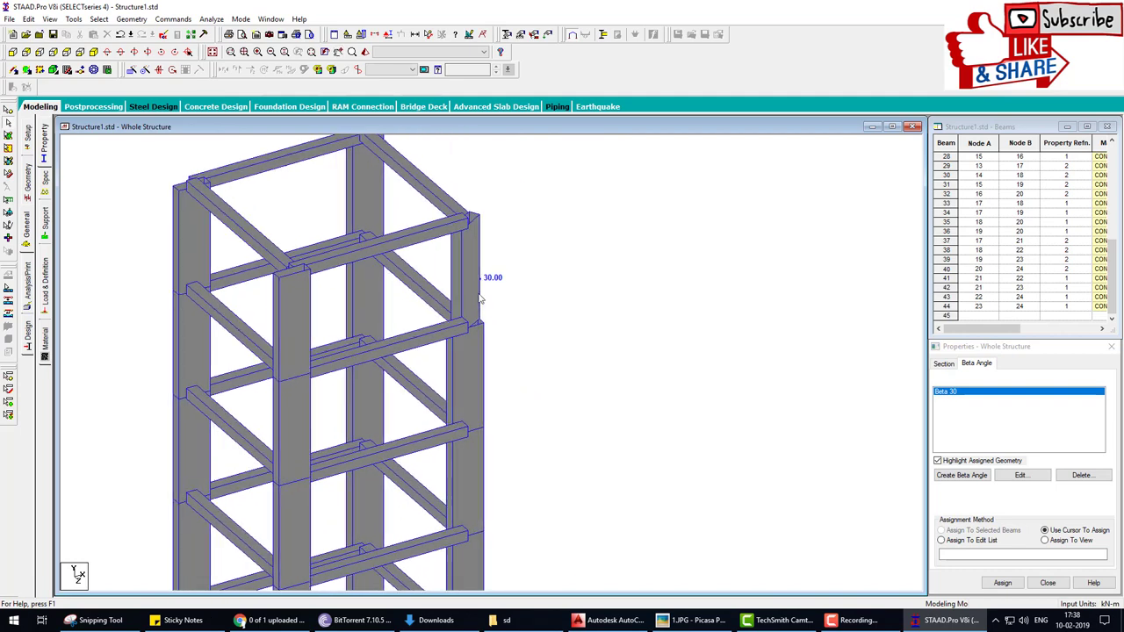
left_click(479, 266)
mouse_move(396, 324)
middle_mouse_down()
mouse_move(547, 316)
mouse_move(500, 325)
middle_mouse_up()
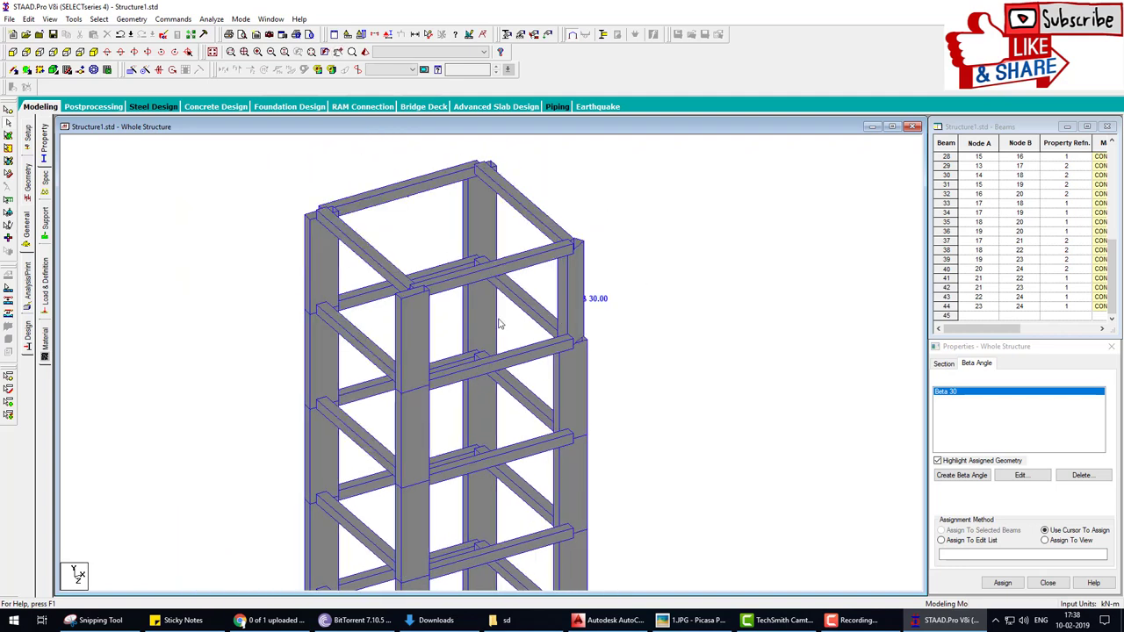